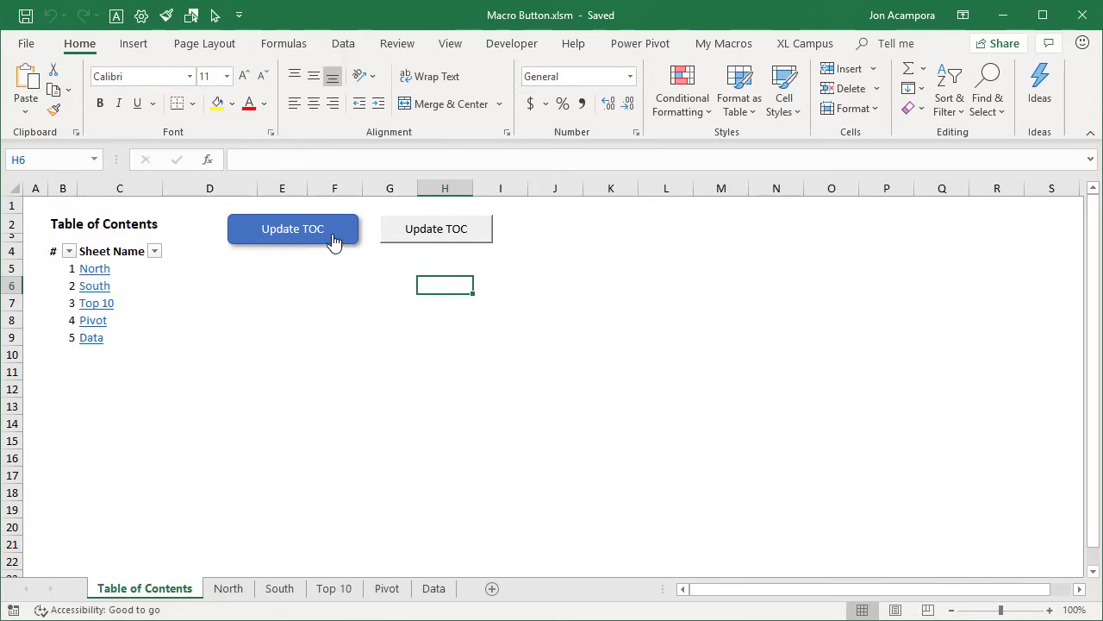
- Review the TOC_List macro in Module1 of the Macro Button.xlsm VBA project, and return to the workbook
left_click(711, 47)
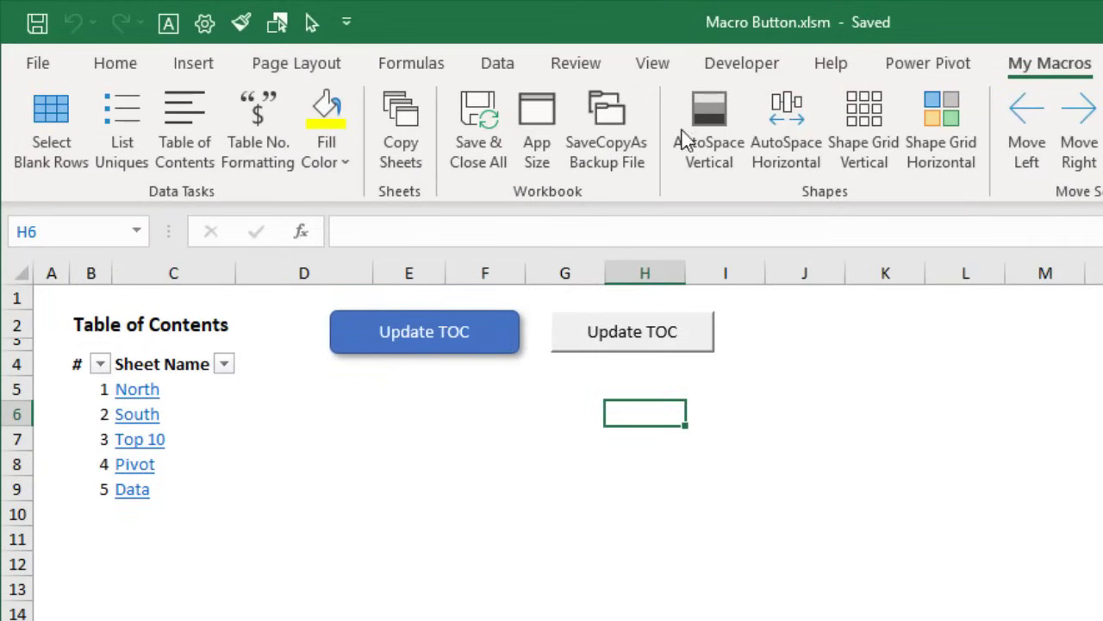
left_click(741, 68)
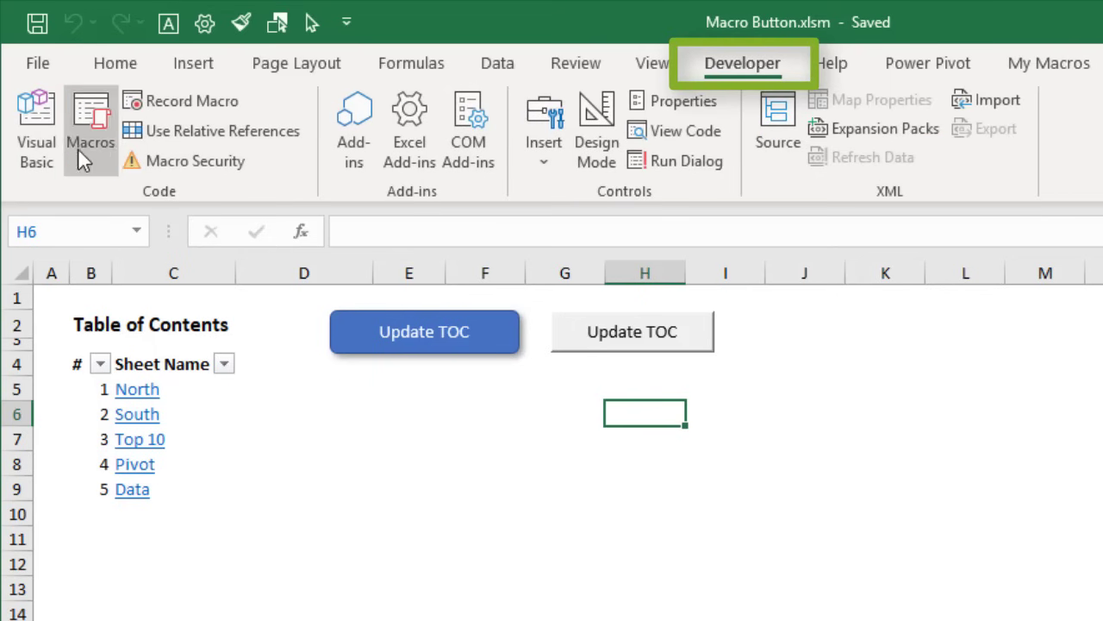
left_click(43, 142)
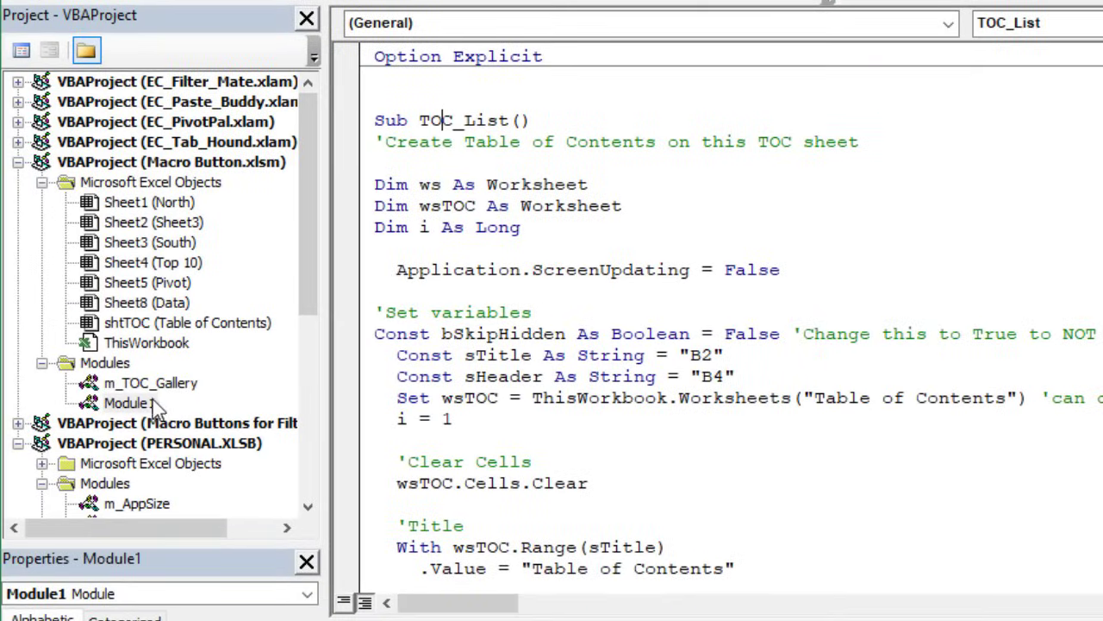
left_click(151, 405)
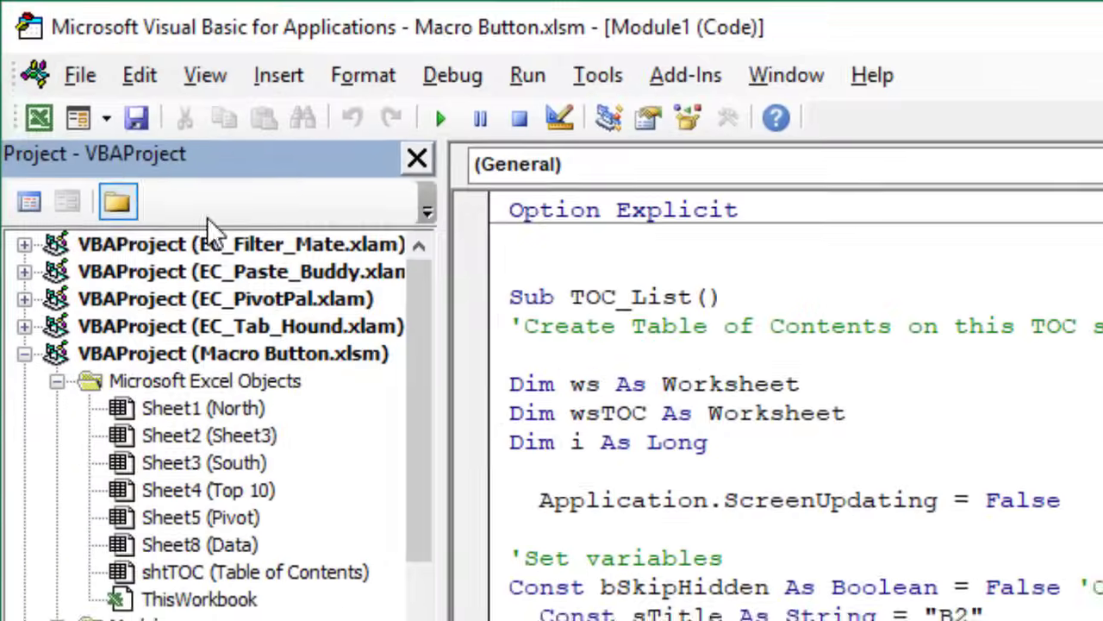
left_click(45, 123)
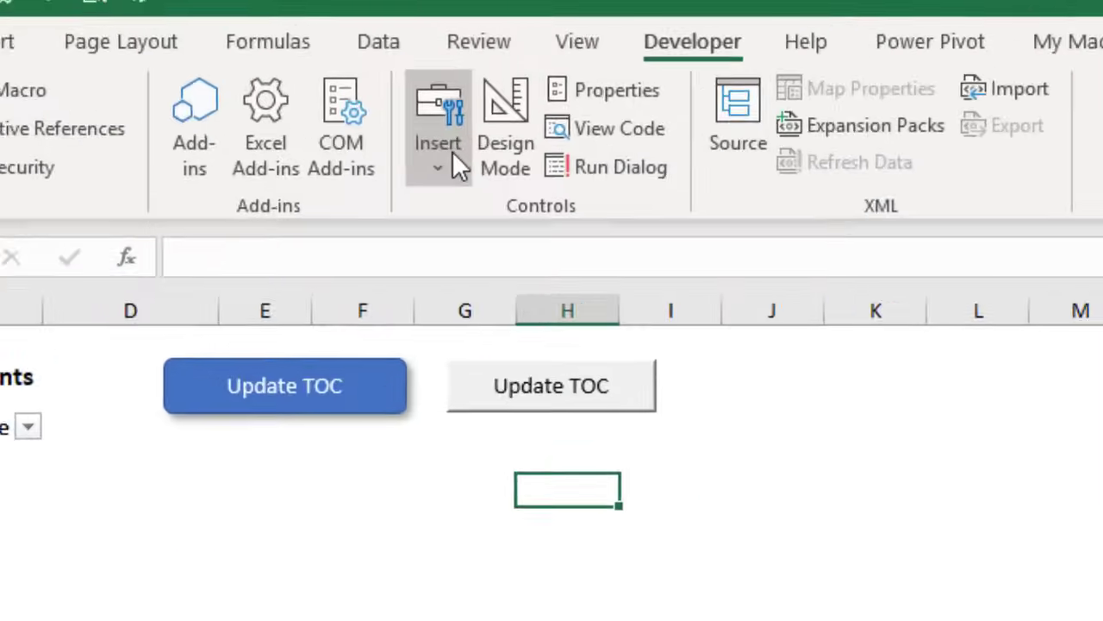
left_click(390, 108)
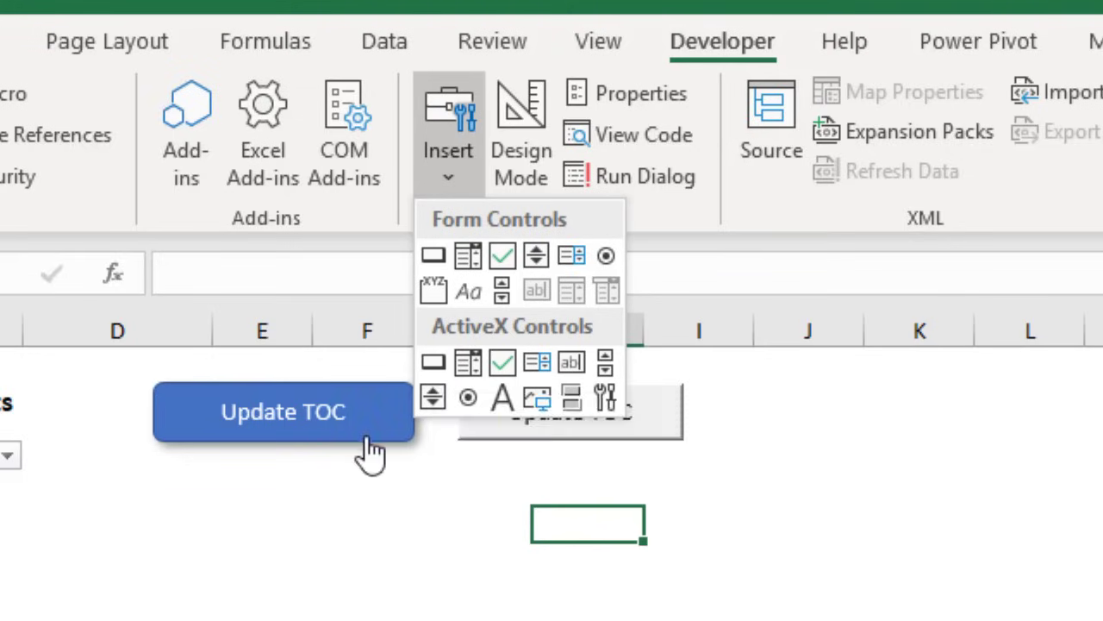
left_click(351, 500)
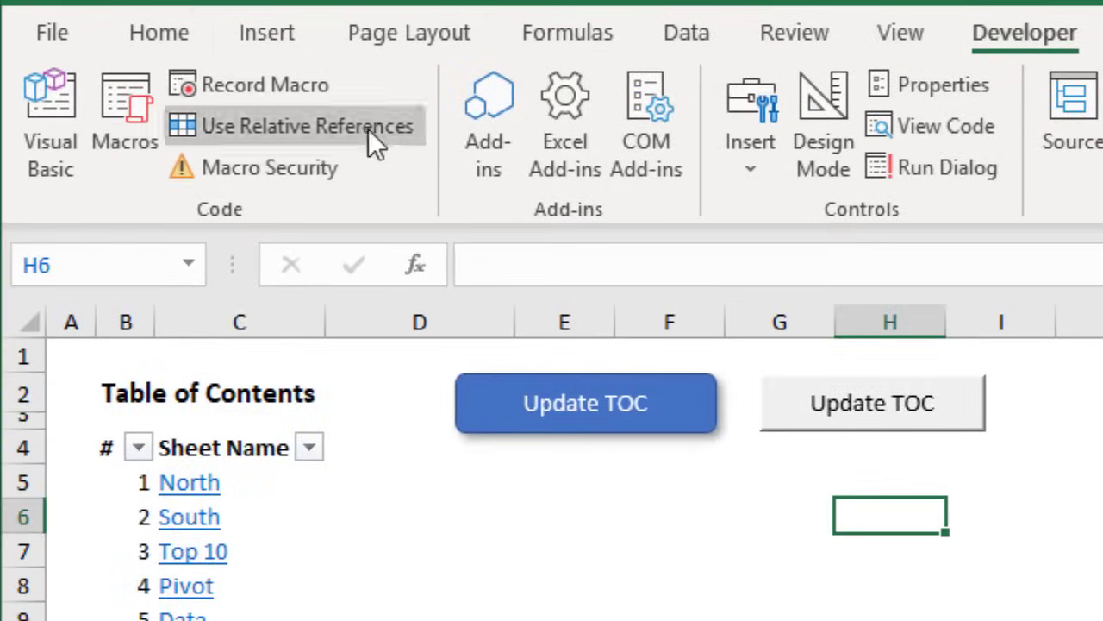
- Draw a rounded-corner rectangle in row 2 across columns J and K, beside the existing grey Update TOC button
left_click(276, 39)
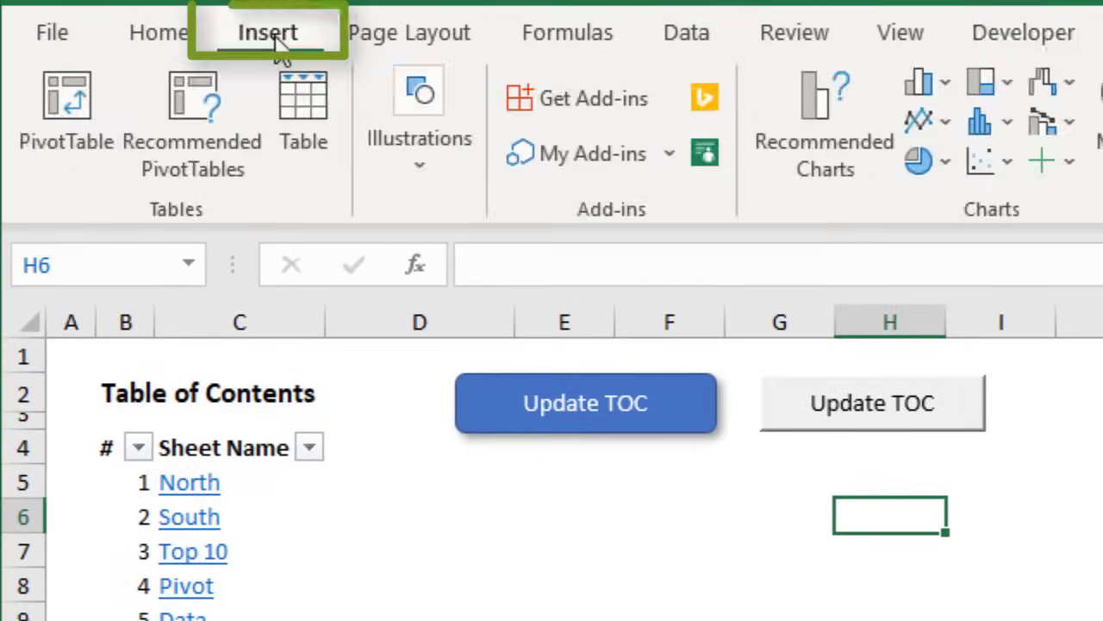
left_click(391, 117)
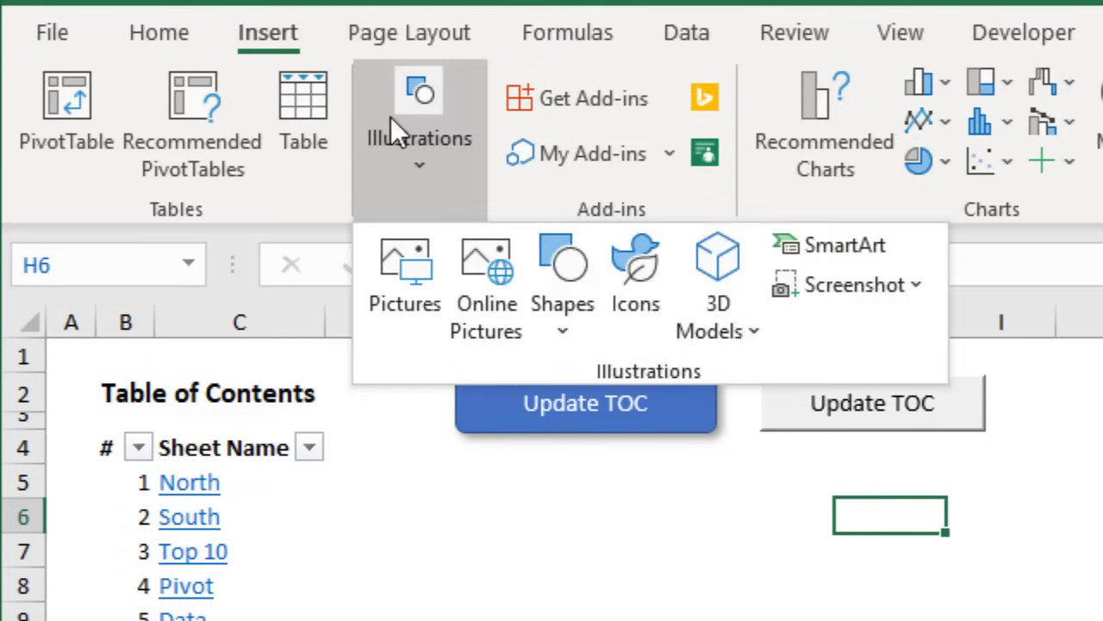
left_click(548, 277)
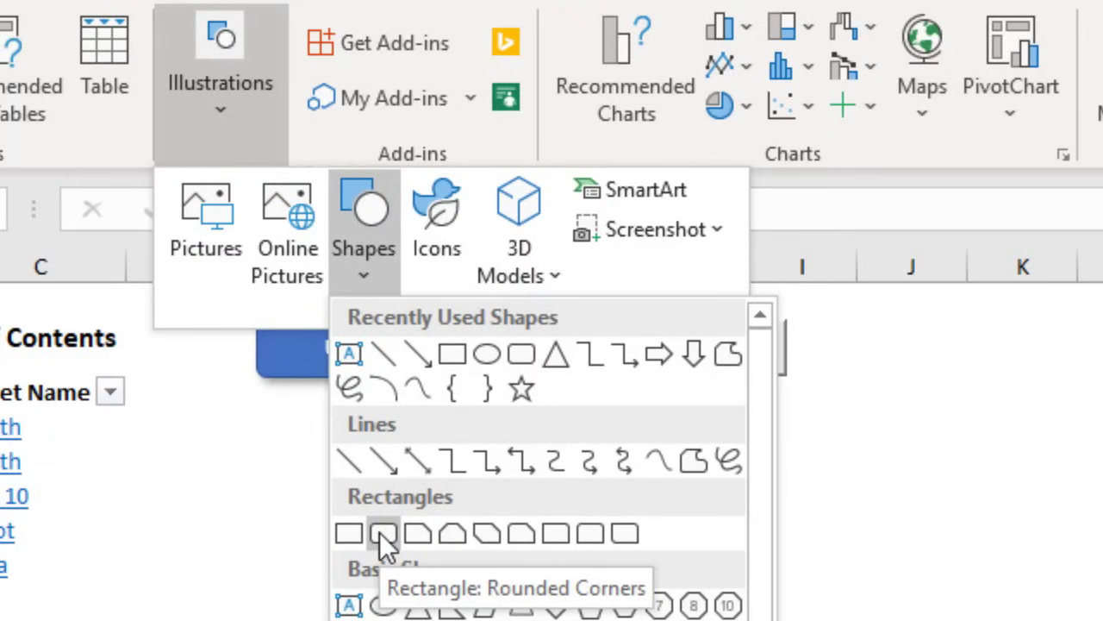
left_click(379, 532)
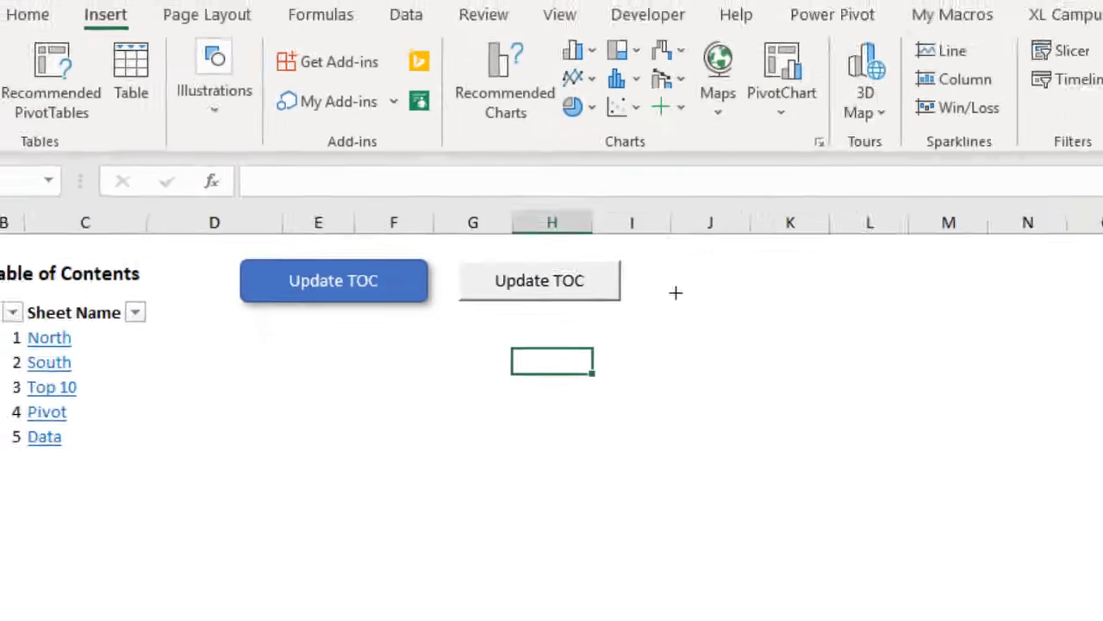
left_click_drag(865, 321, 973, 366)
left_click_drag(586, 237, 643, 243)
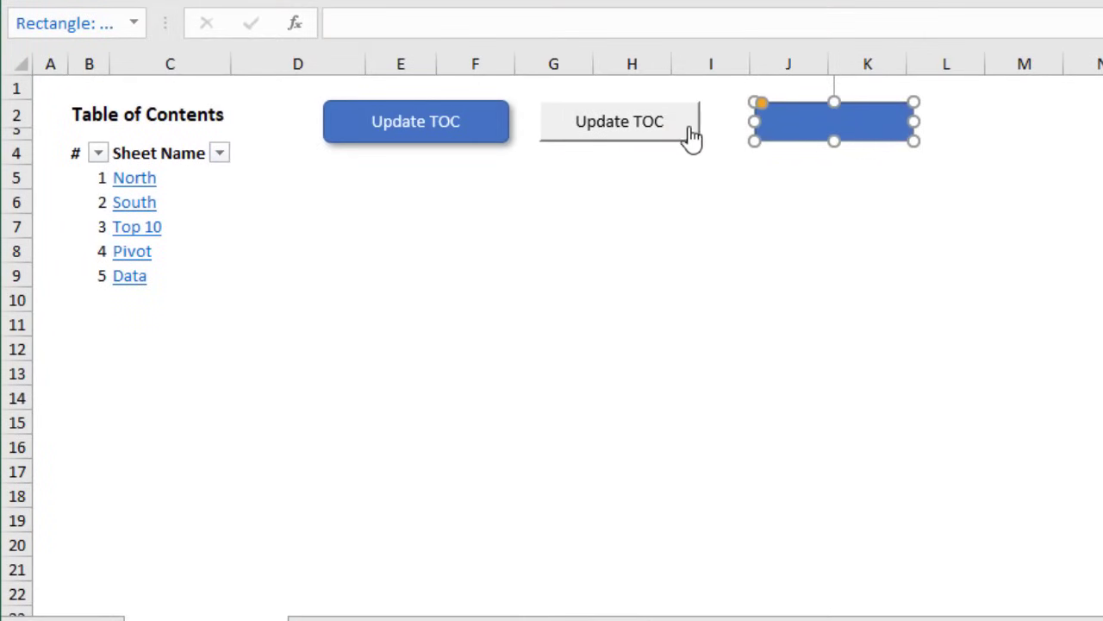
- Label the new rectangle "Update TOC" and centre its text vertically and horizontally
right_click(807, 122)
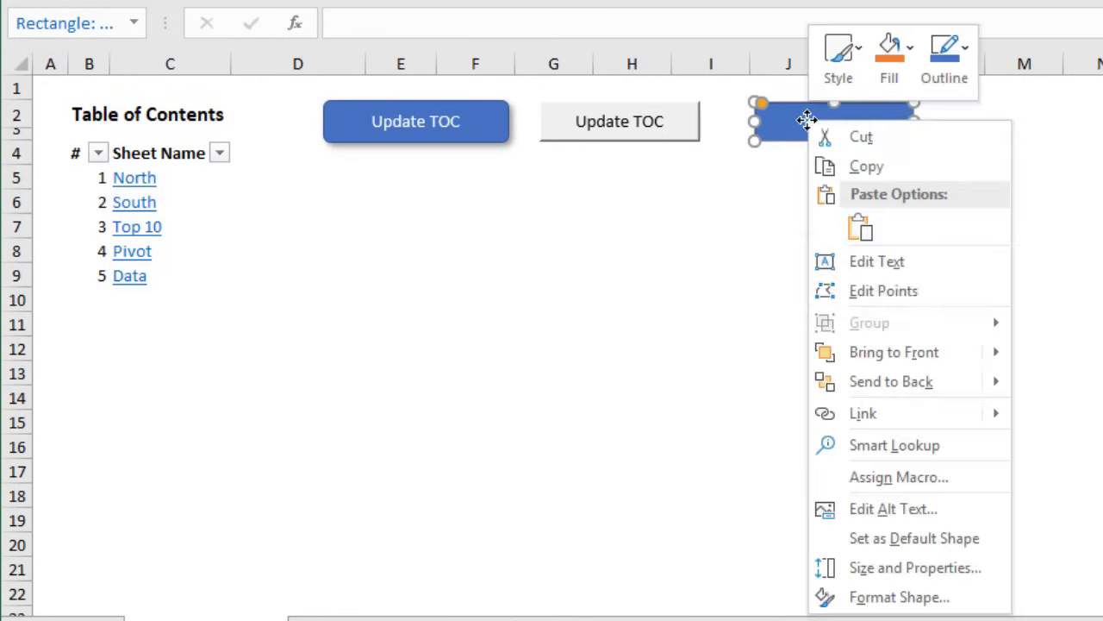
left_click(875, 263)
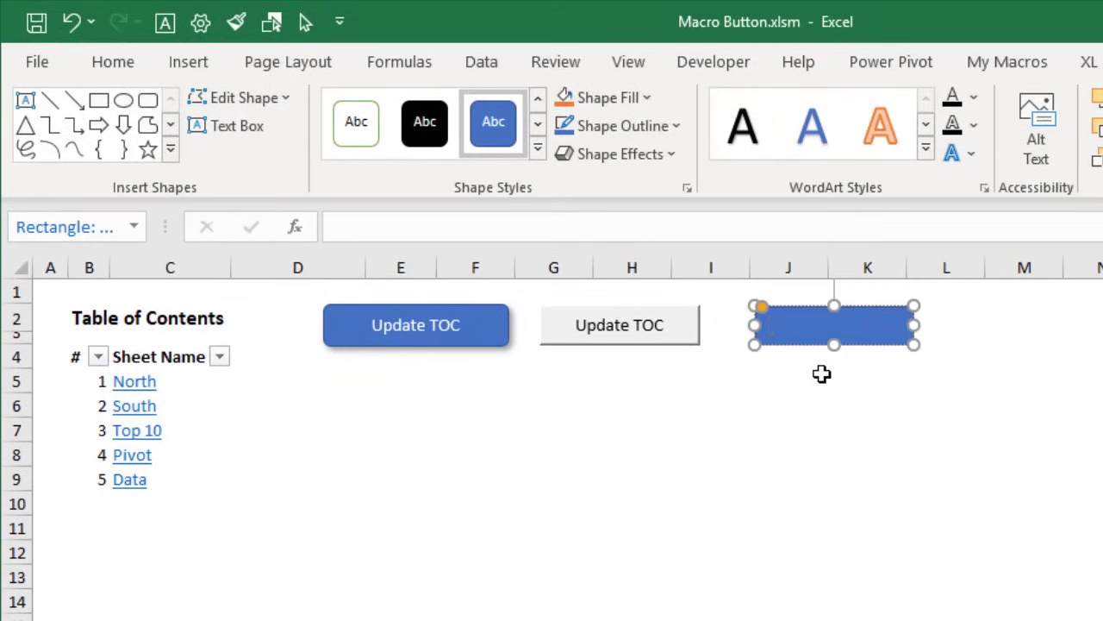
type("Update TOC")
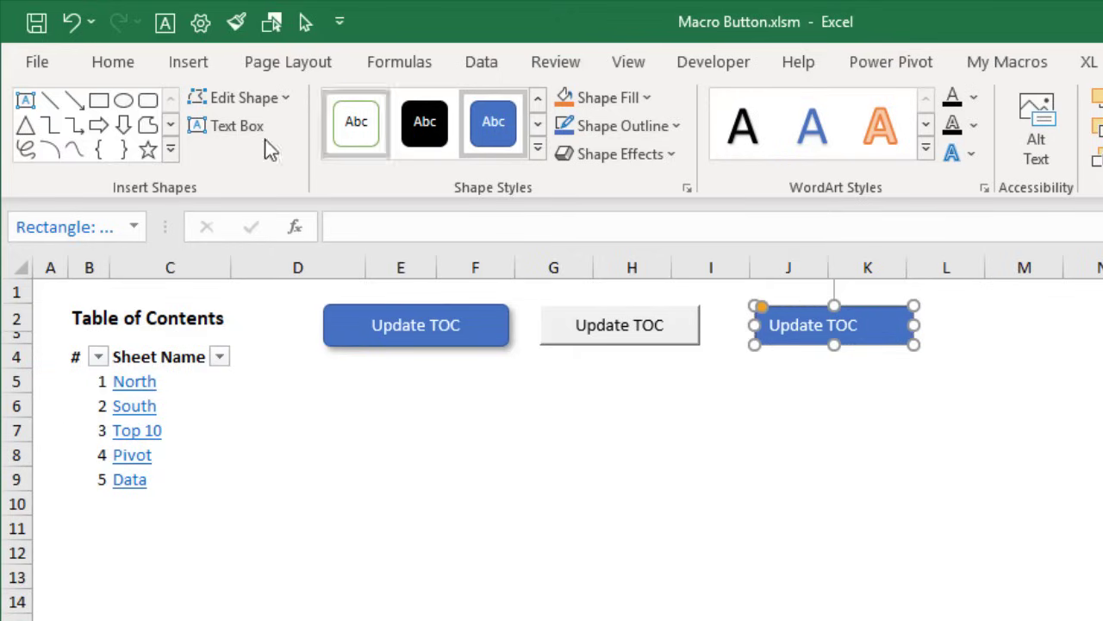
left_click(113, 62)
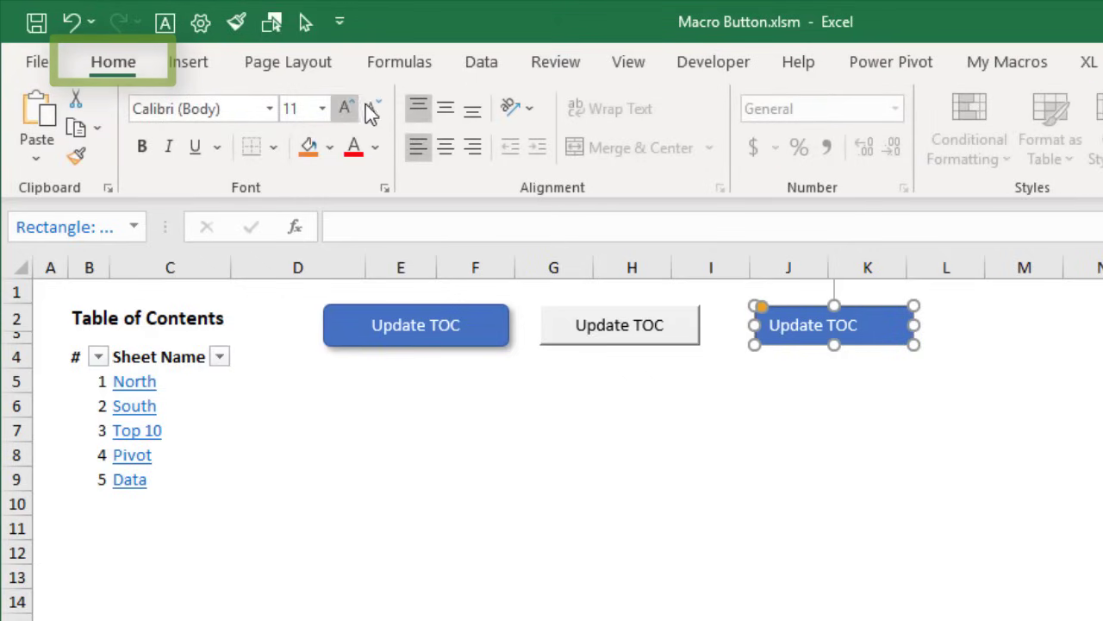
left_click(443, 110)
left_click(445, 148)
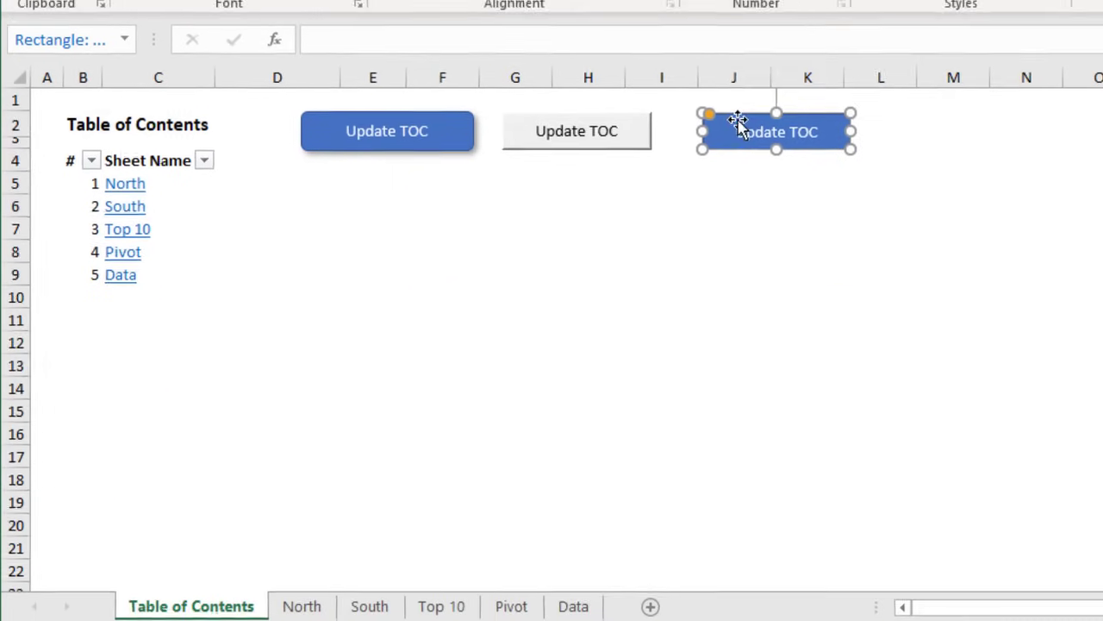
- Assign the TOC_List macro from This Workbook to the new rectangle, checking the macros in All Open Workbooks before choosing it
right_click(791, 311)
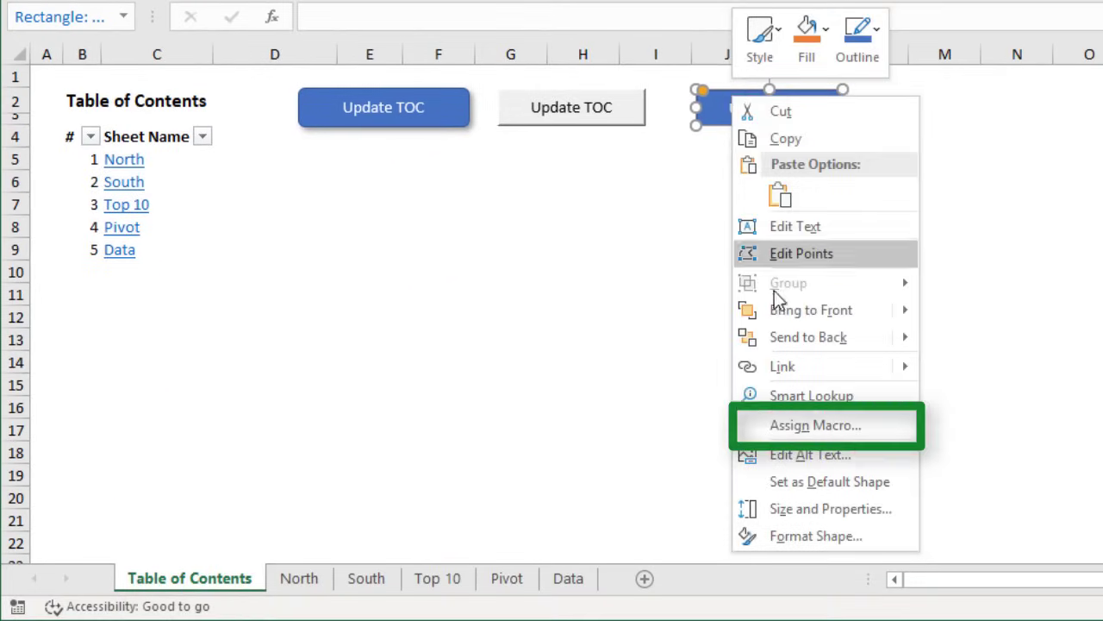
left_click(787, 425)
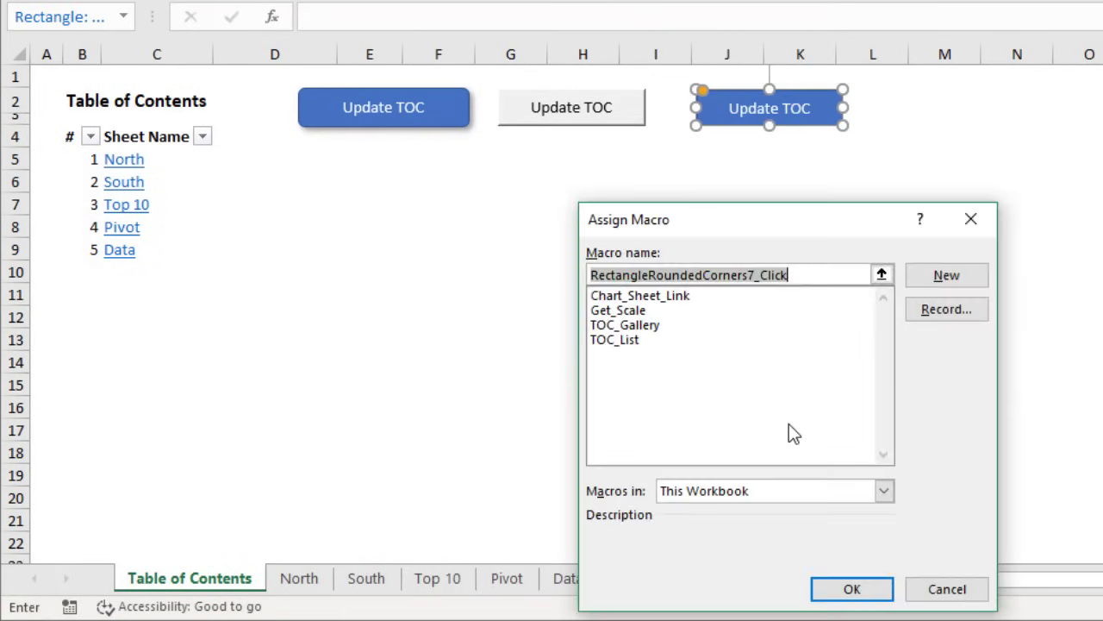
left_click_drag(671, 215, 665, 152)
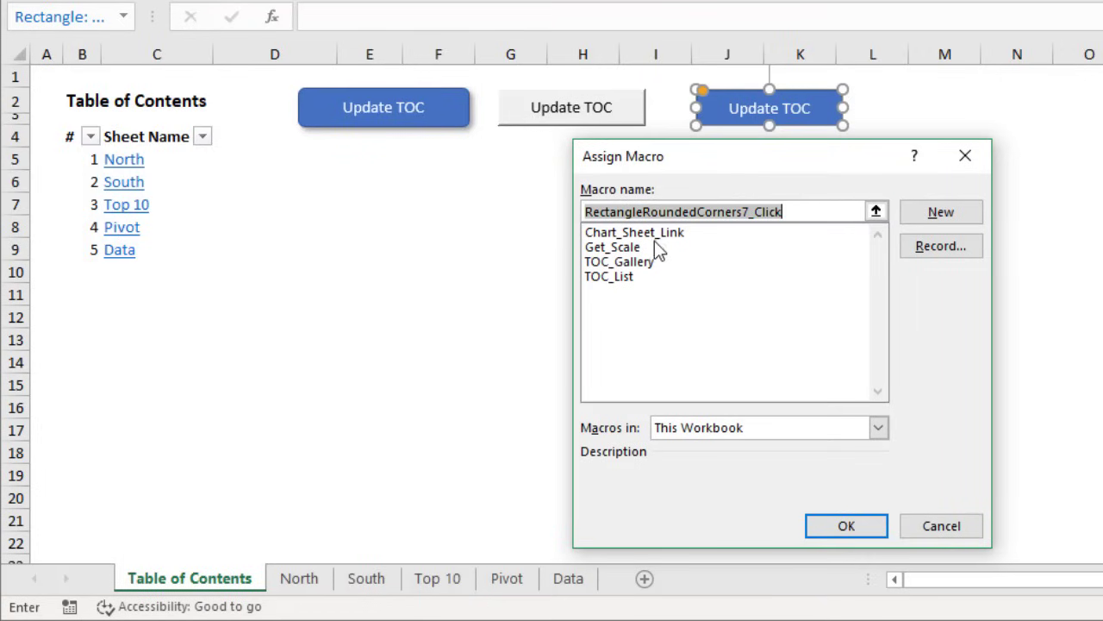
left_click(686, 434)
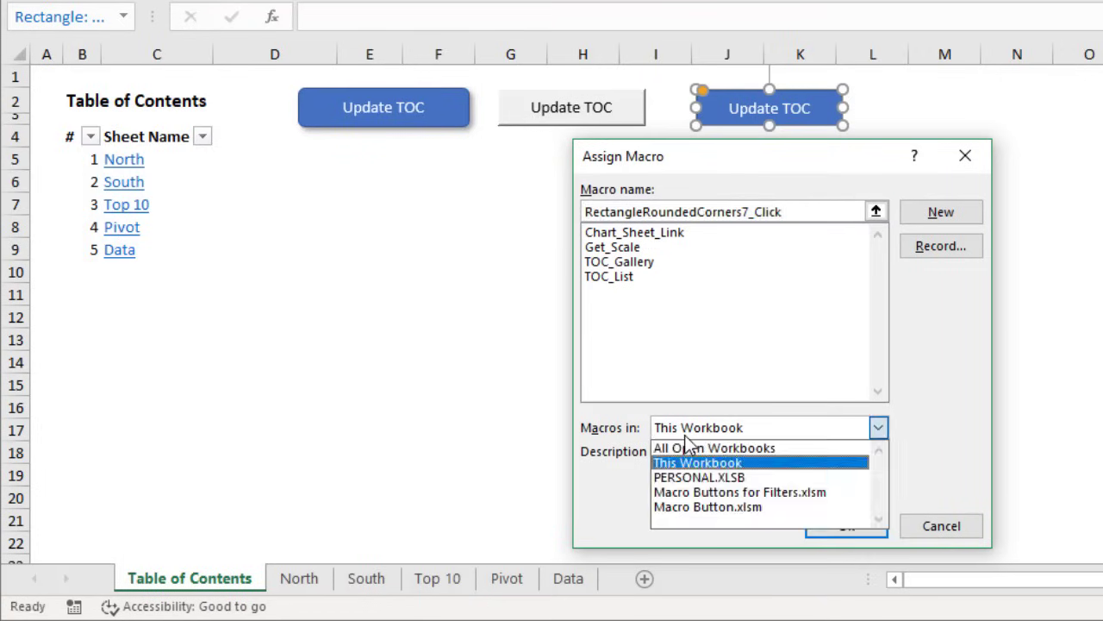
left_click(723, 450)
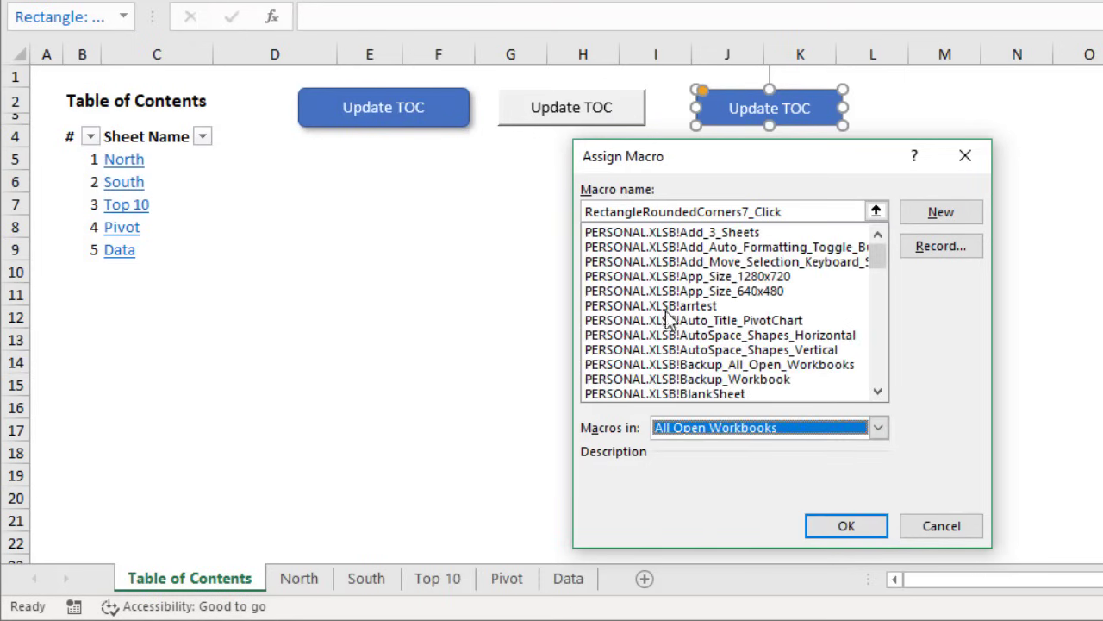
left_click(703, 433)
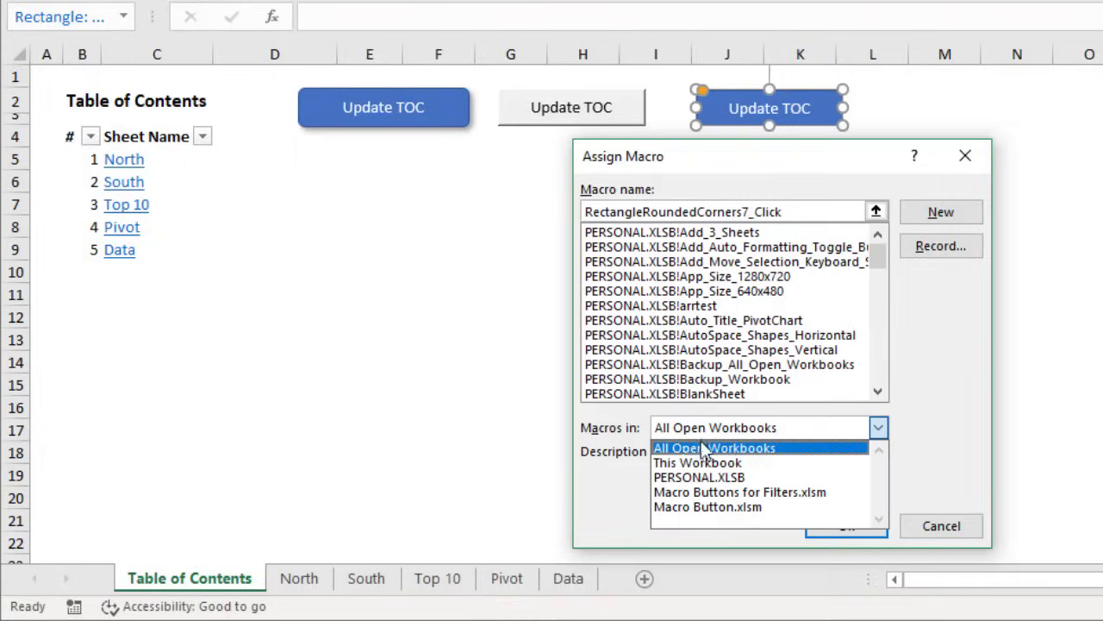
left_click(701, 463)
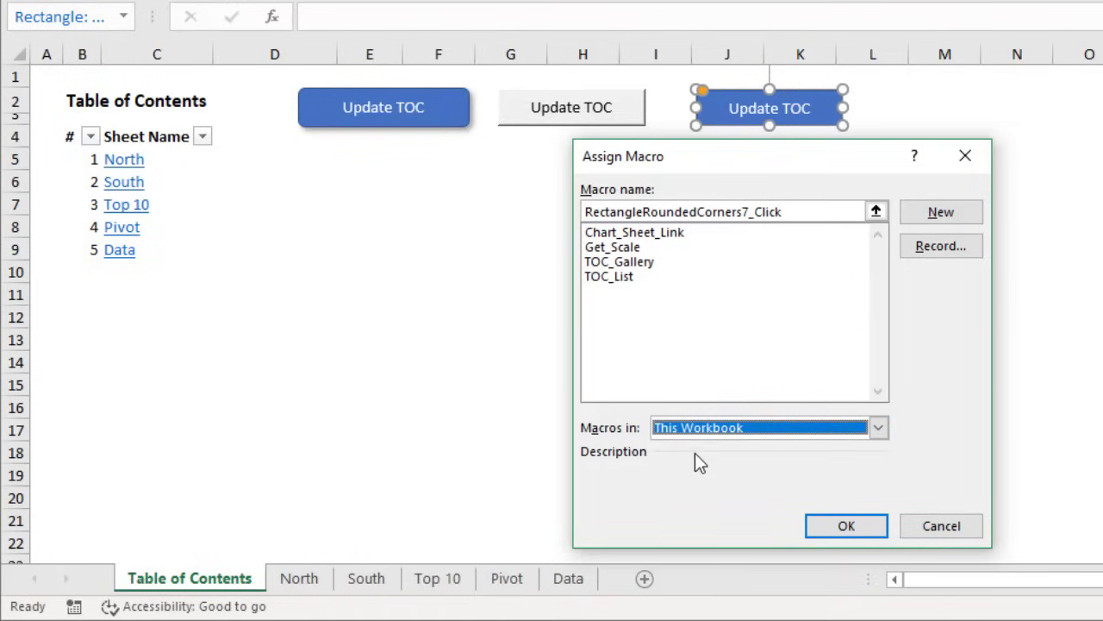
left_click(606, 278)
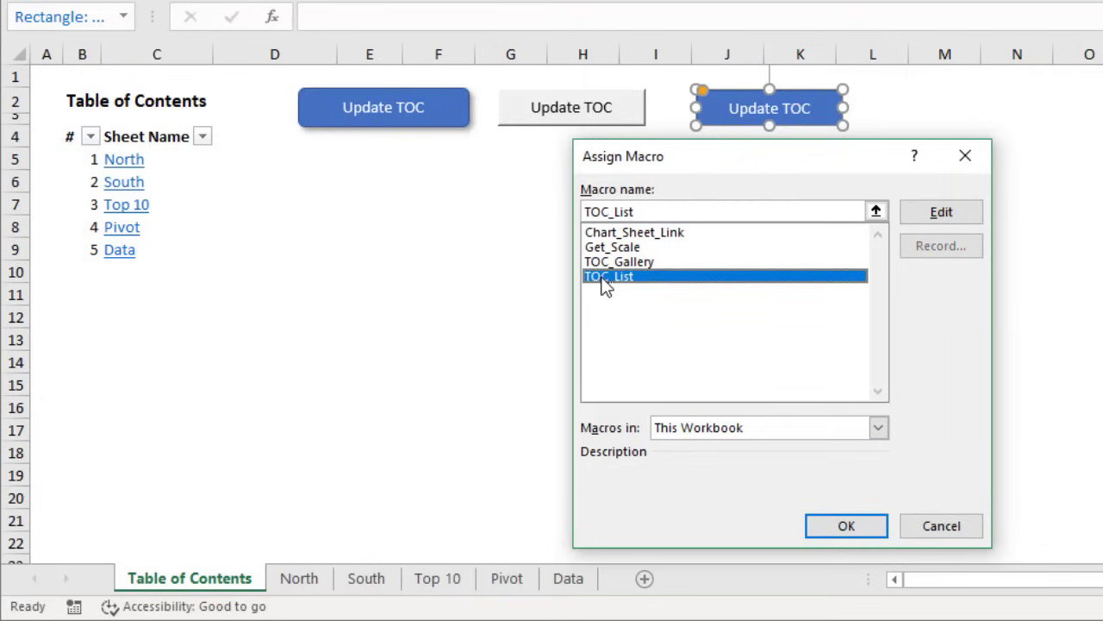
left_click(830, 529)
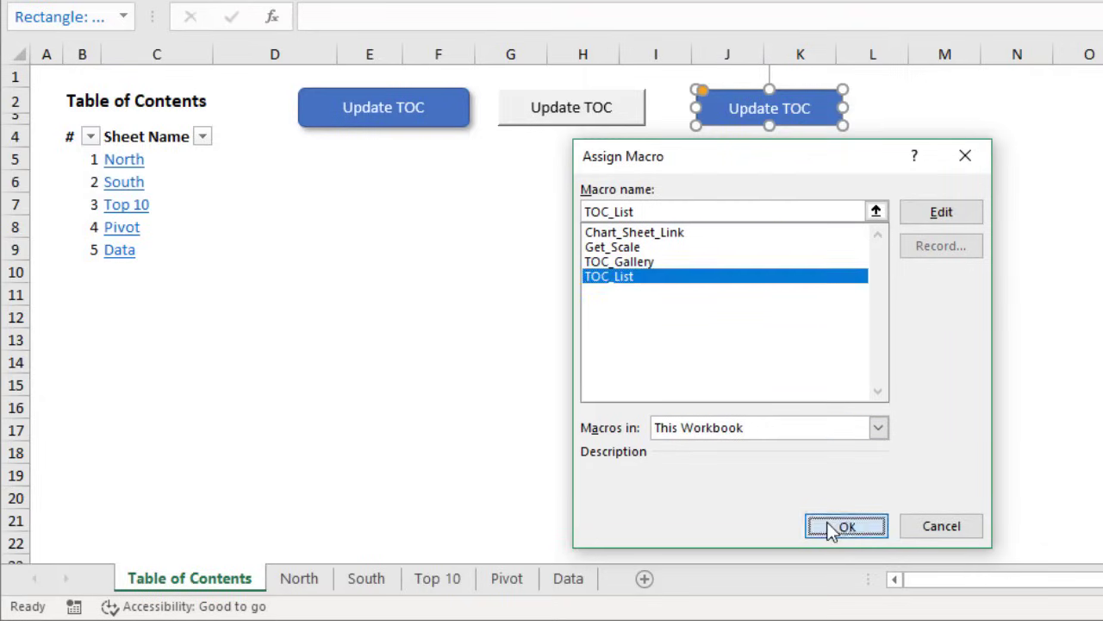
- Deselect the new Update TOC shape, run its assigned macro as a test, and dismiss the message
left_click(731, 166)
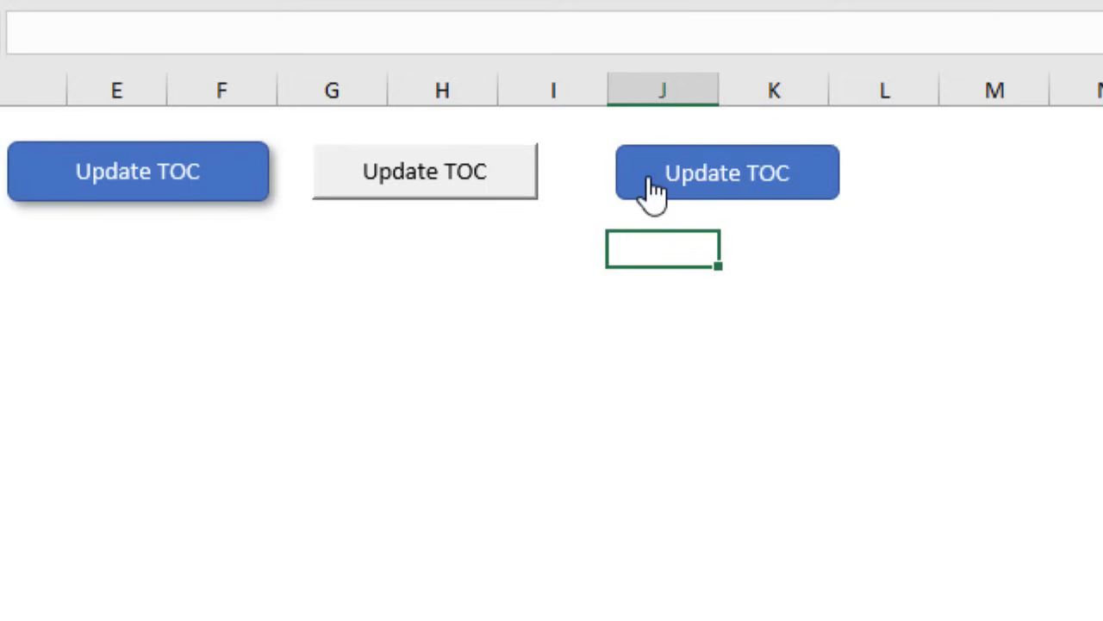
left_click(653, 192)
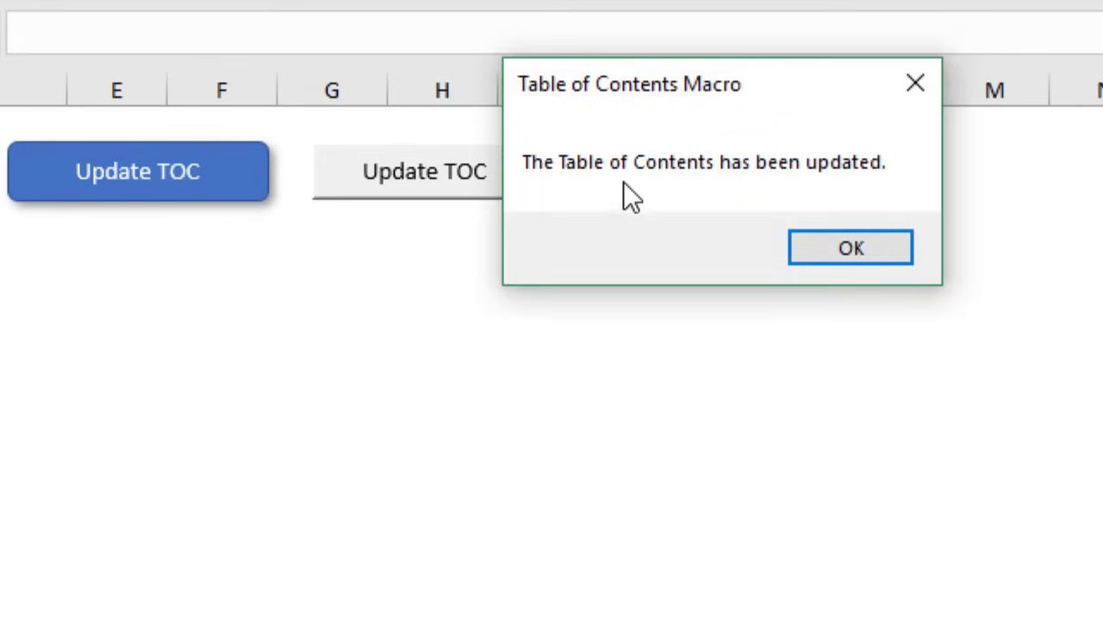
left_click(822, 247)
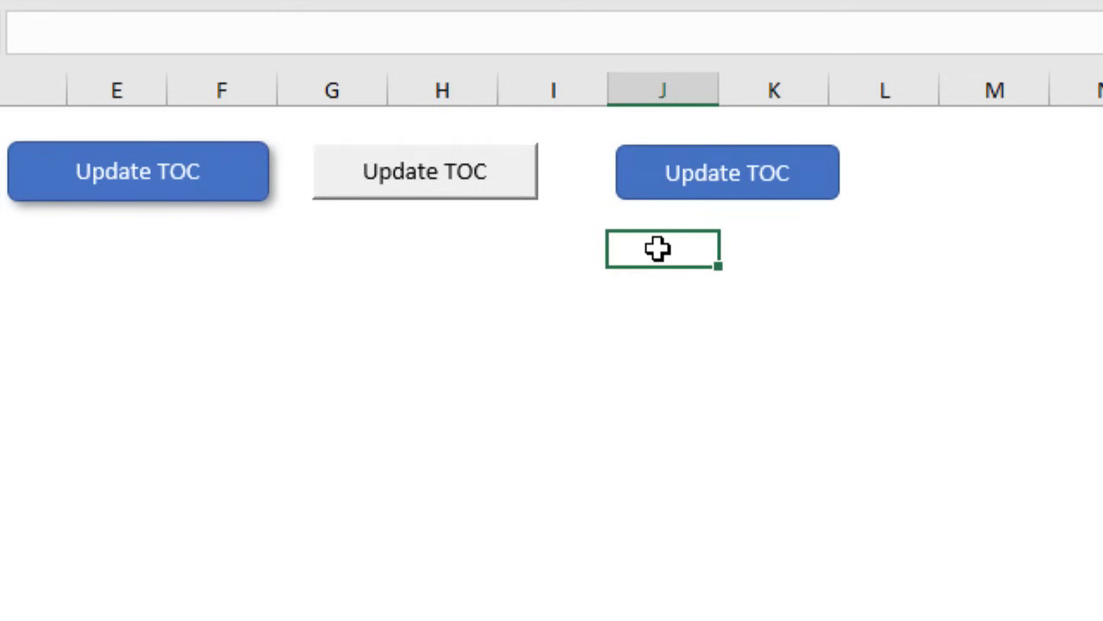
- Reassign the TOC_List macro from This Workbook to the new blue Update TOC shape, checking the macros in PERSONAL.XLSB first, and deselect the shape
right_click(648, 169)
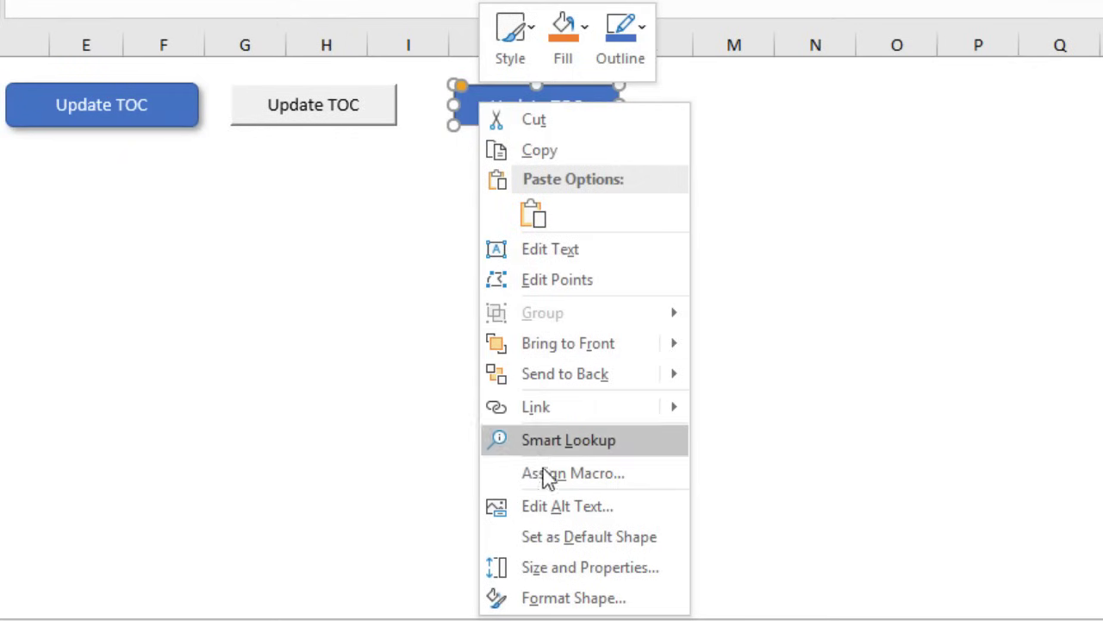
left_click(586, 517)
left_click_drag(468, 258, 495, 156)
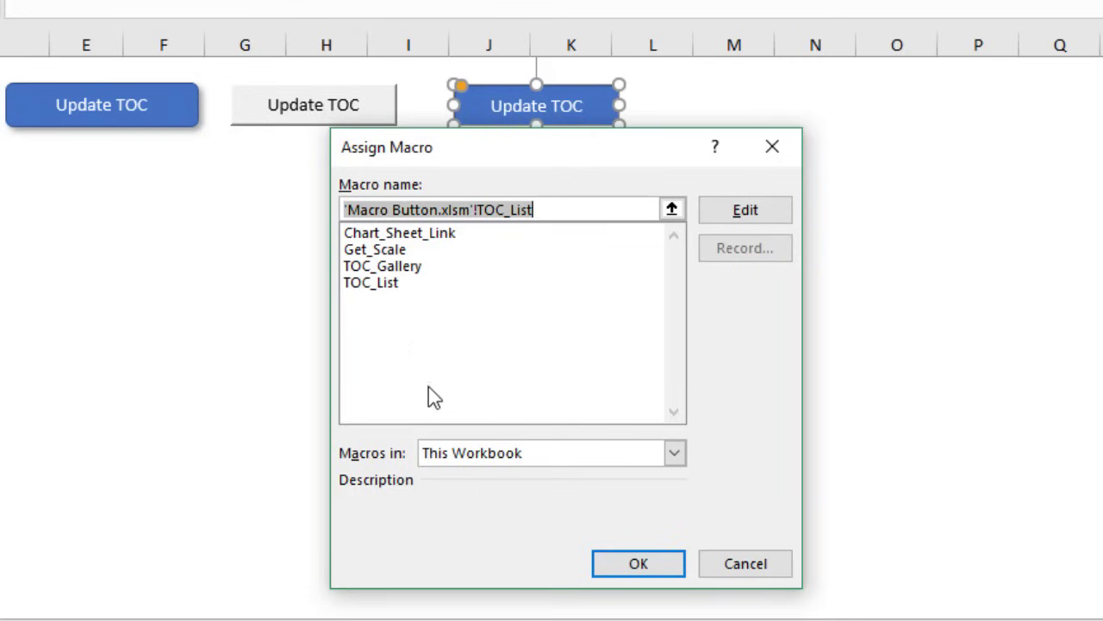
left_click(458, 455)
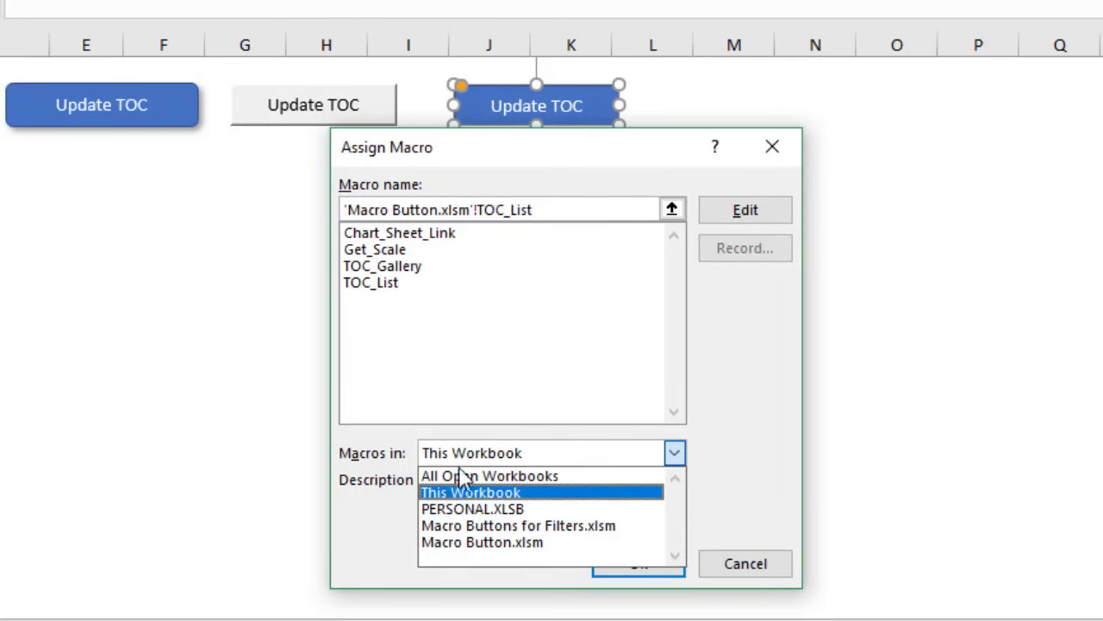
left_click(466, 510)
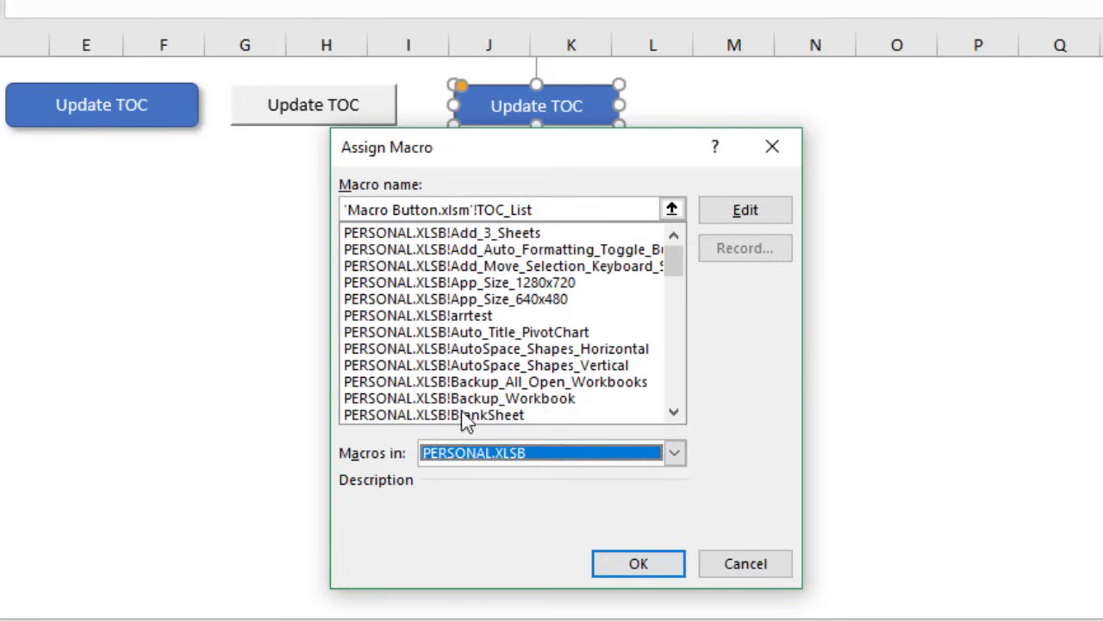
left_click(472, 458)
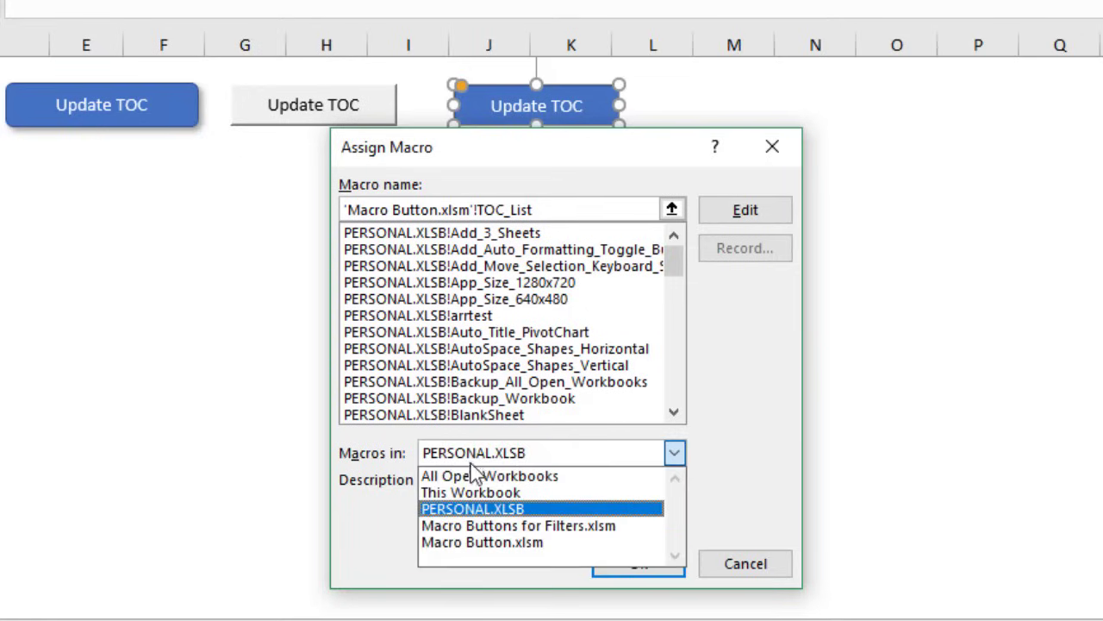
left_click(472, 496)
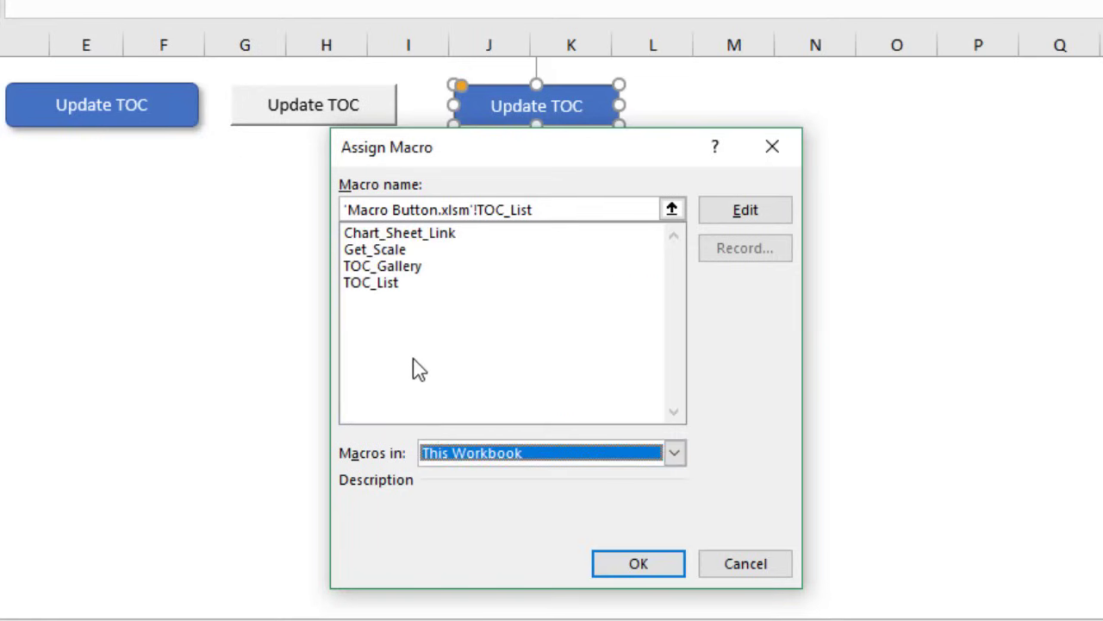
left_click(383, 294)
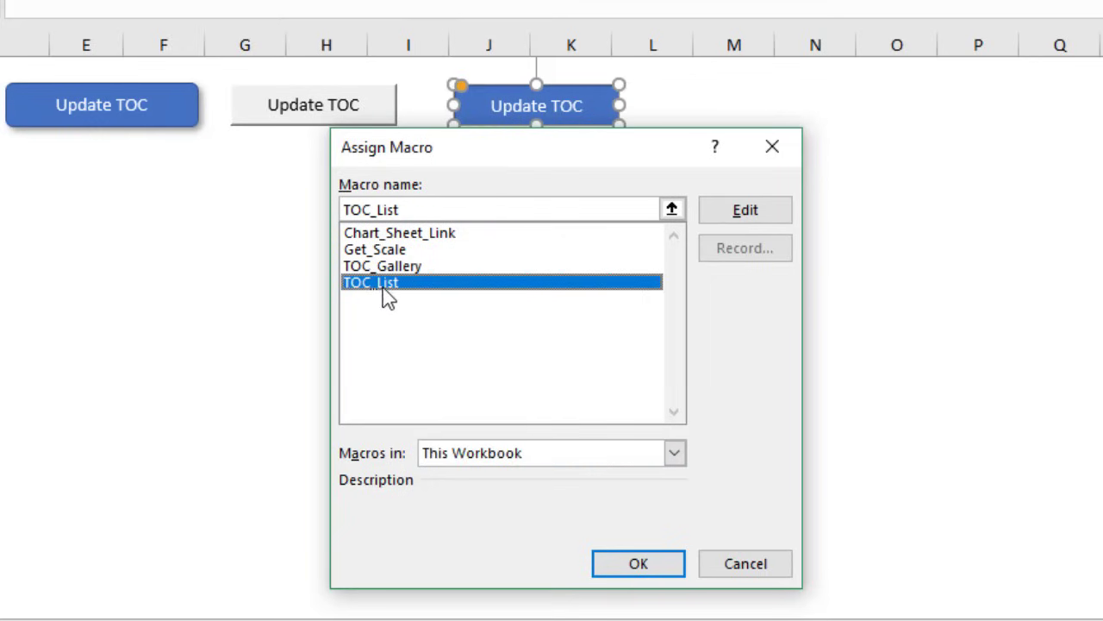
left_click(630, 571)
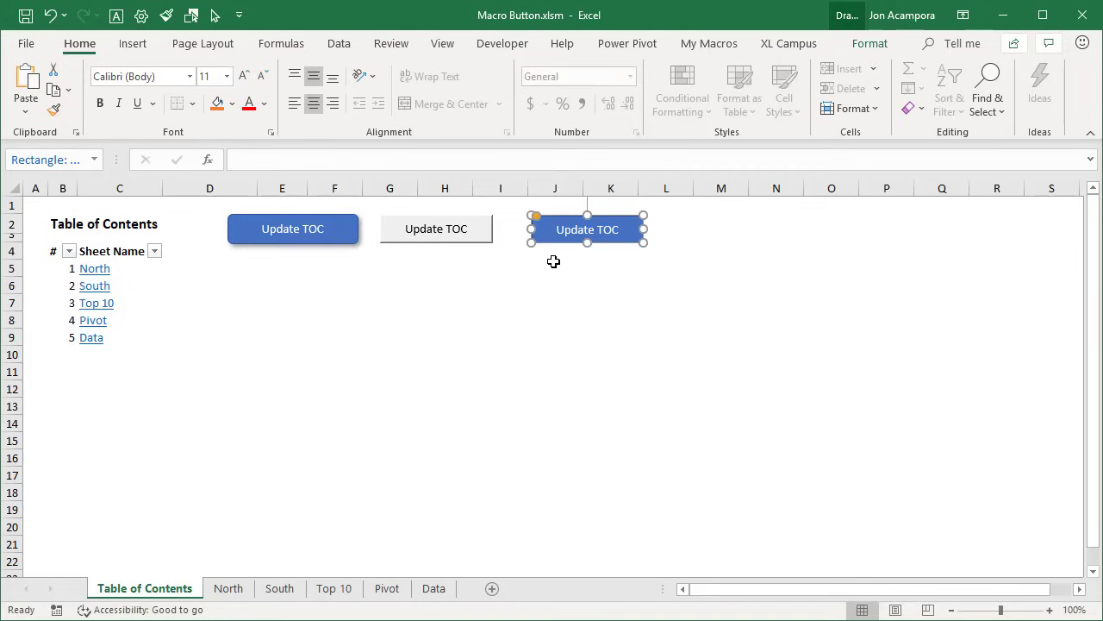
left_click(554, 262)
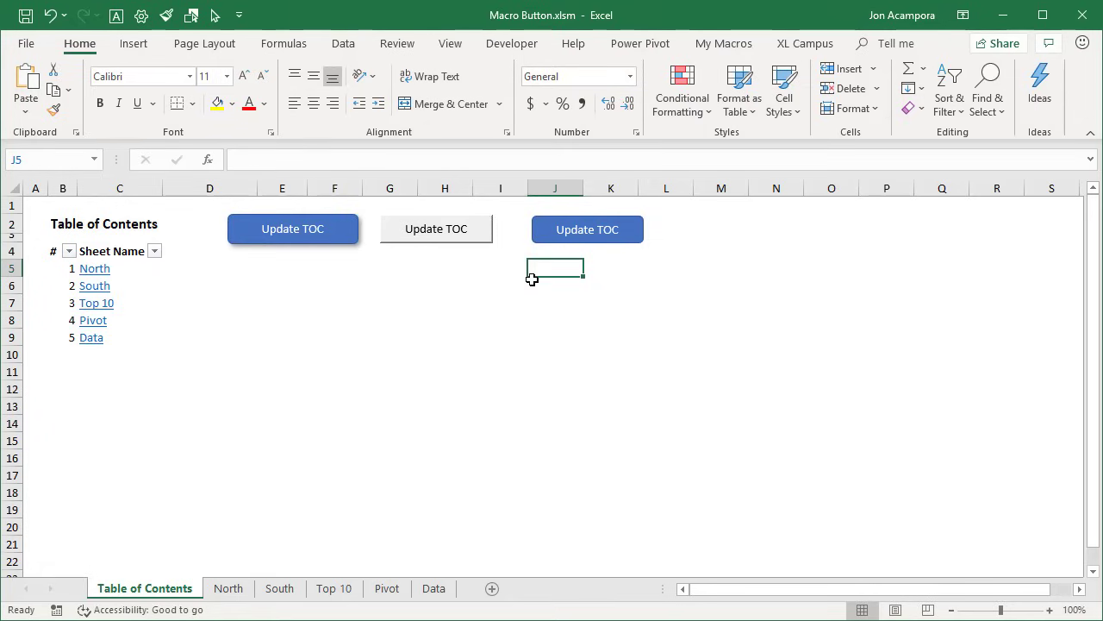
- Preview the theme shape styles on the new Update TOC shape without changing its style, and apply the first Outer shadow effect
left_click(548, 232, "ctrl")
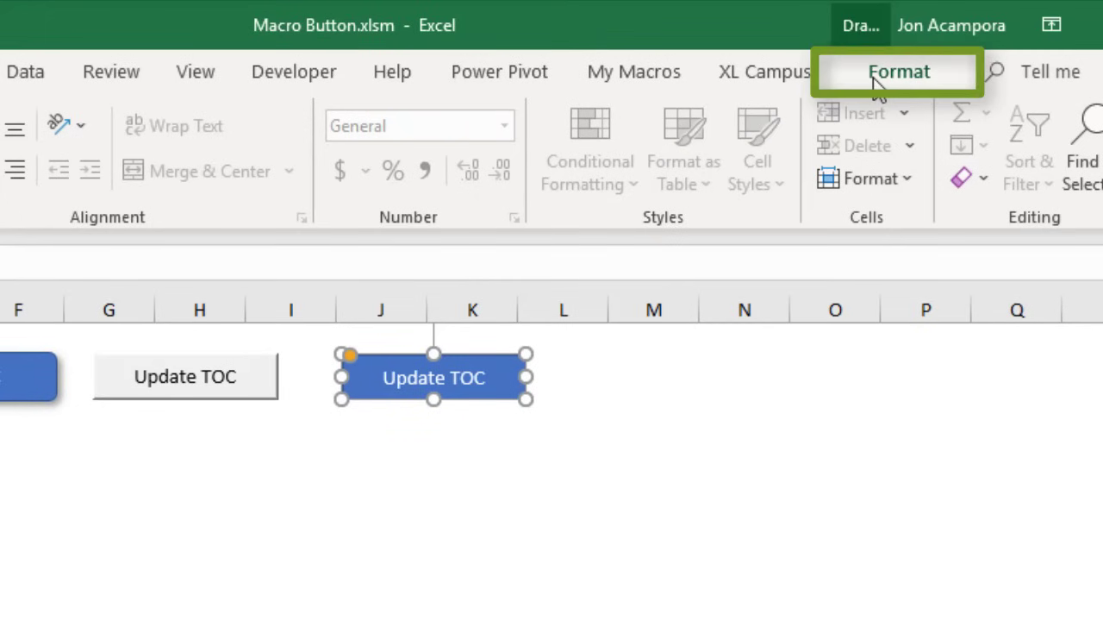
left_click(872, 75)
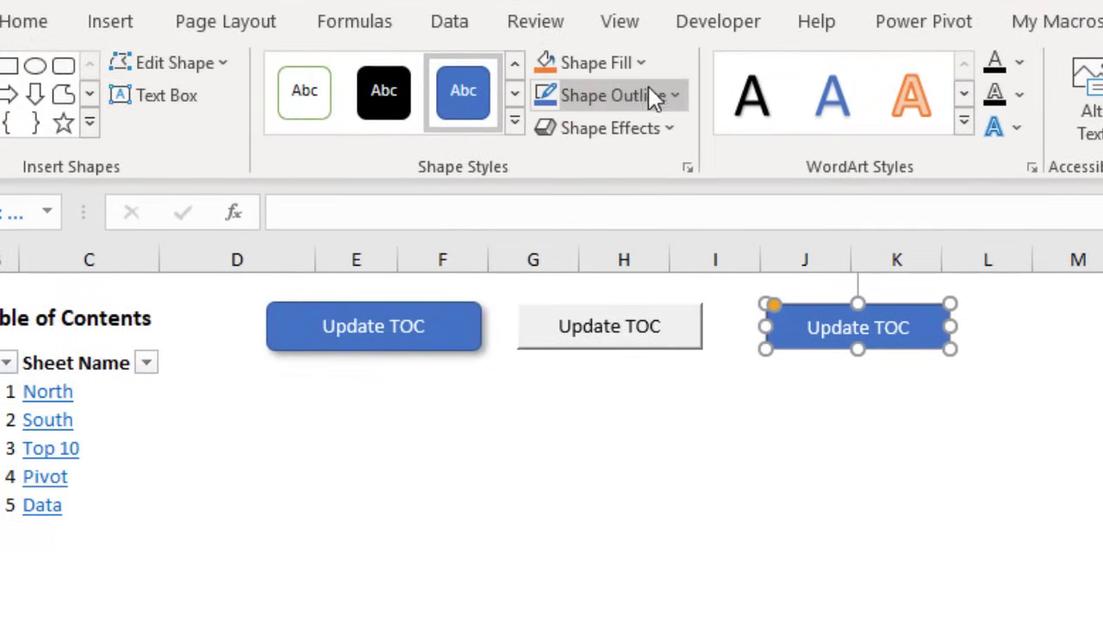
left_click(515, 123)
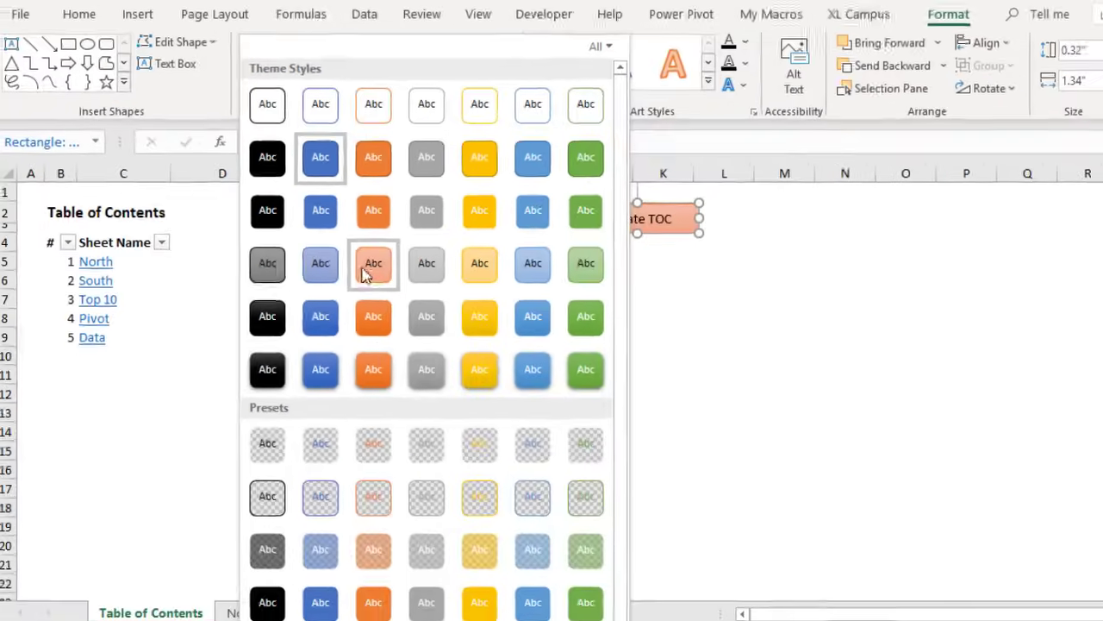
left_click(707, 113)
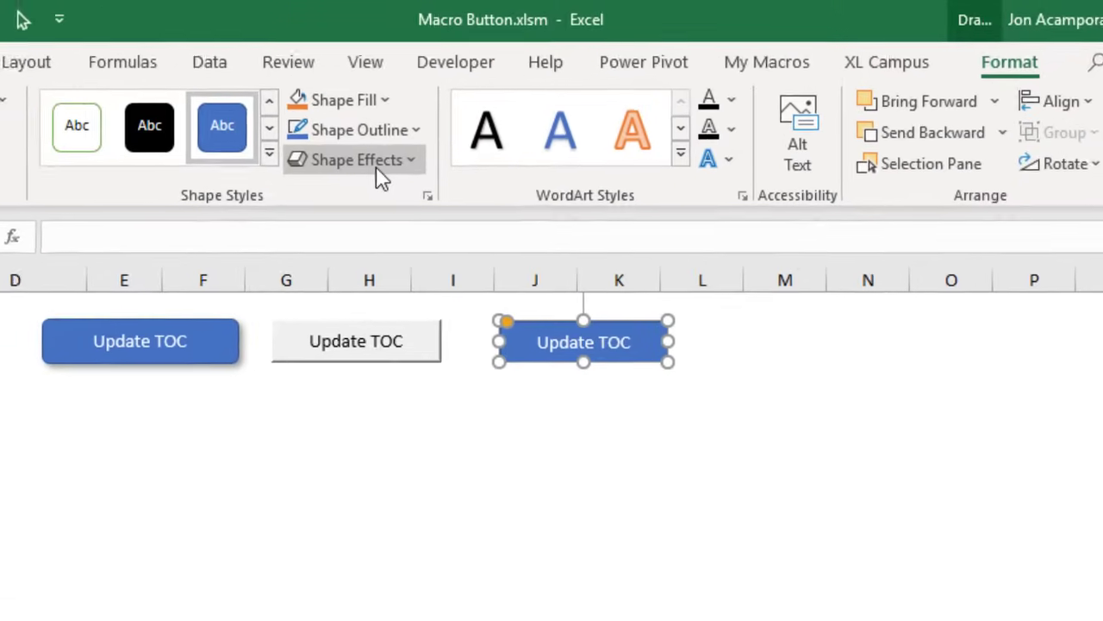
left_click(455, 95)
mouse_move(465, 177)
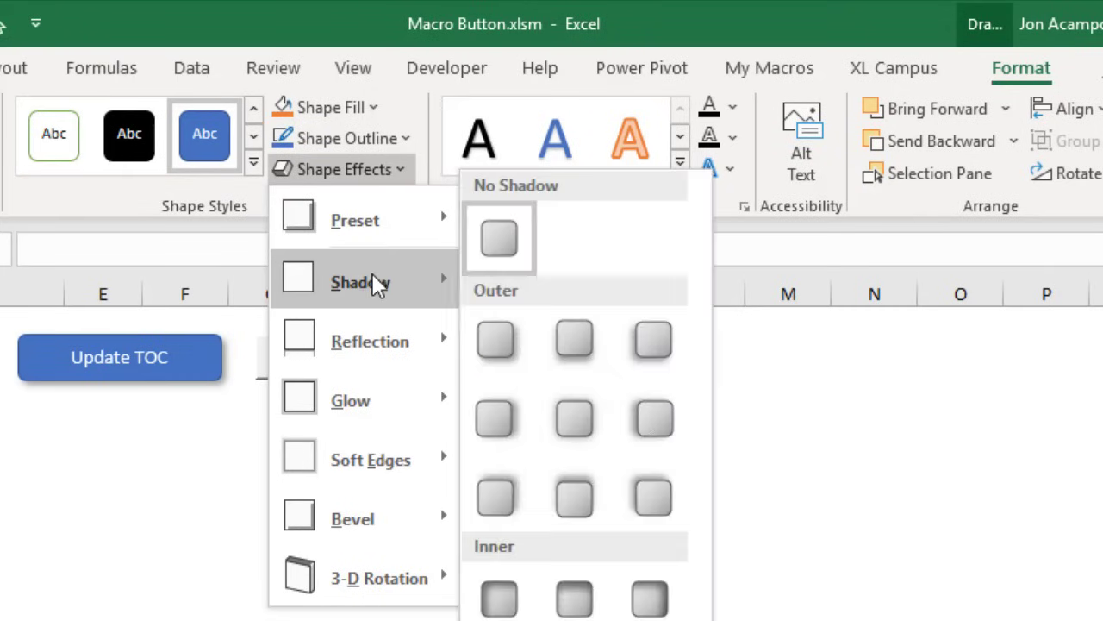
left_click(493, 342)
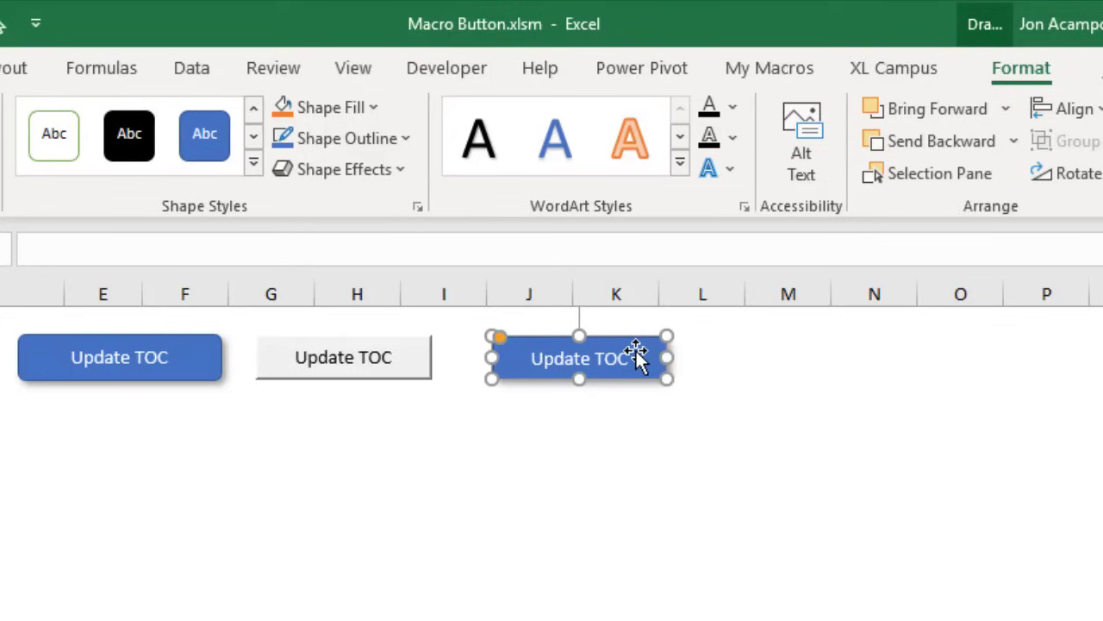
- Widen column K beneath the new Update TOC shape and show the shape's size settings and cell placement properties
left_click_drag(659, 295, 709, 294)
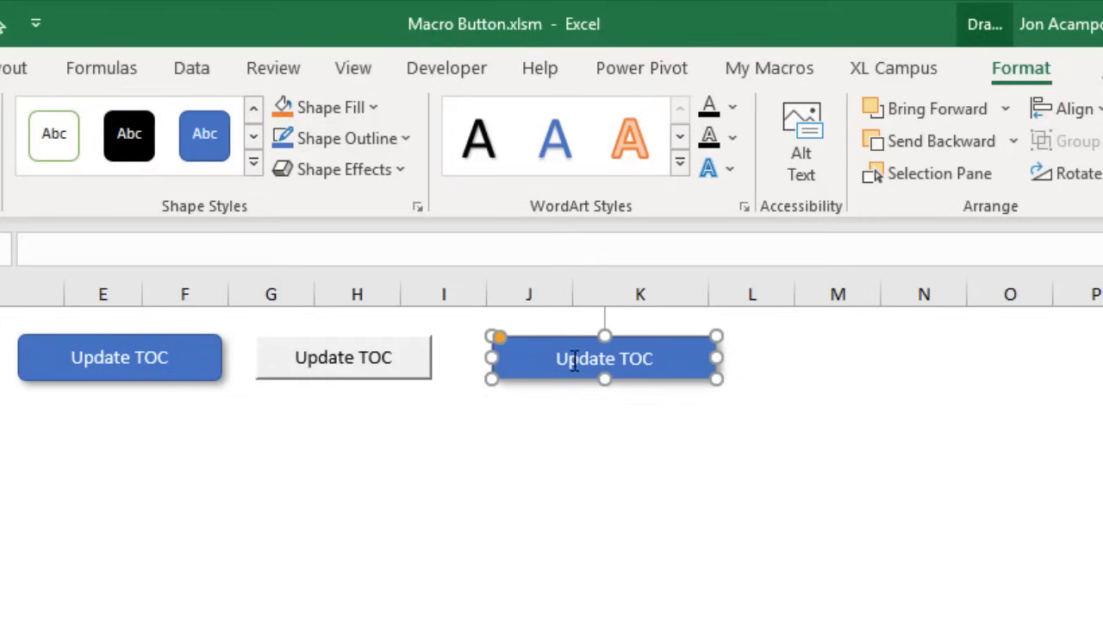
right_click(542, 346)
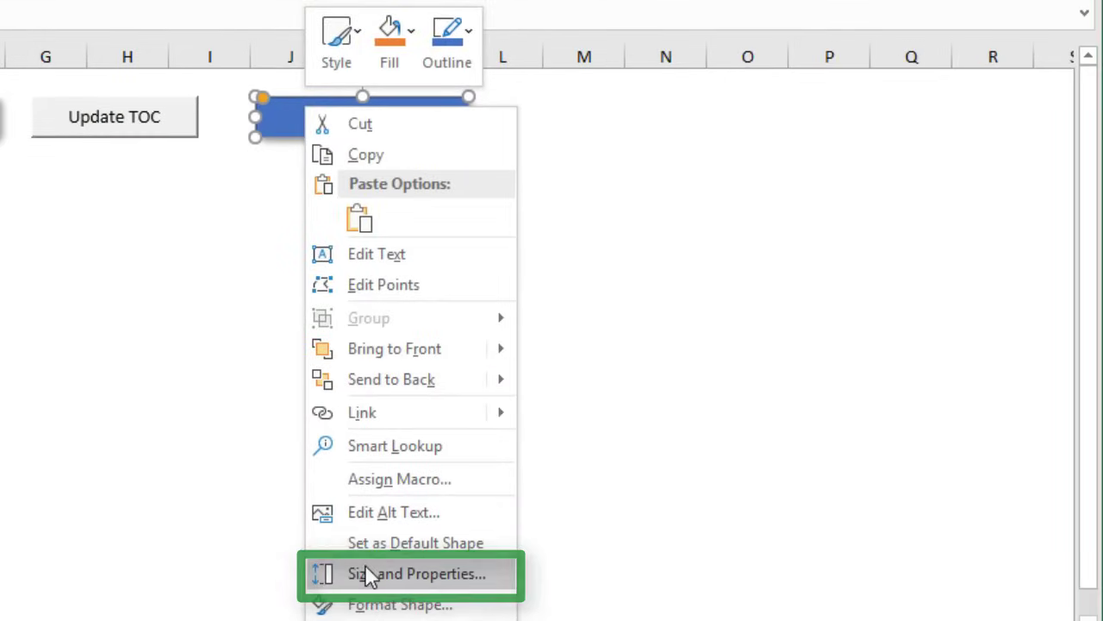
left_click(364, 567)
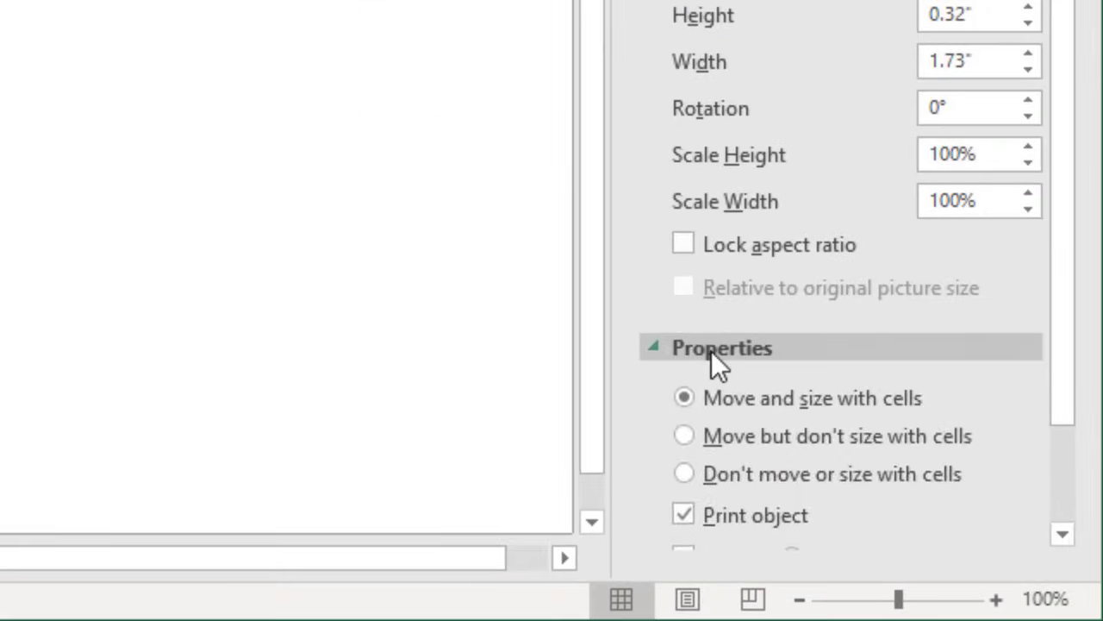
left_click(712, 350)
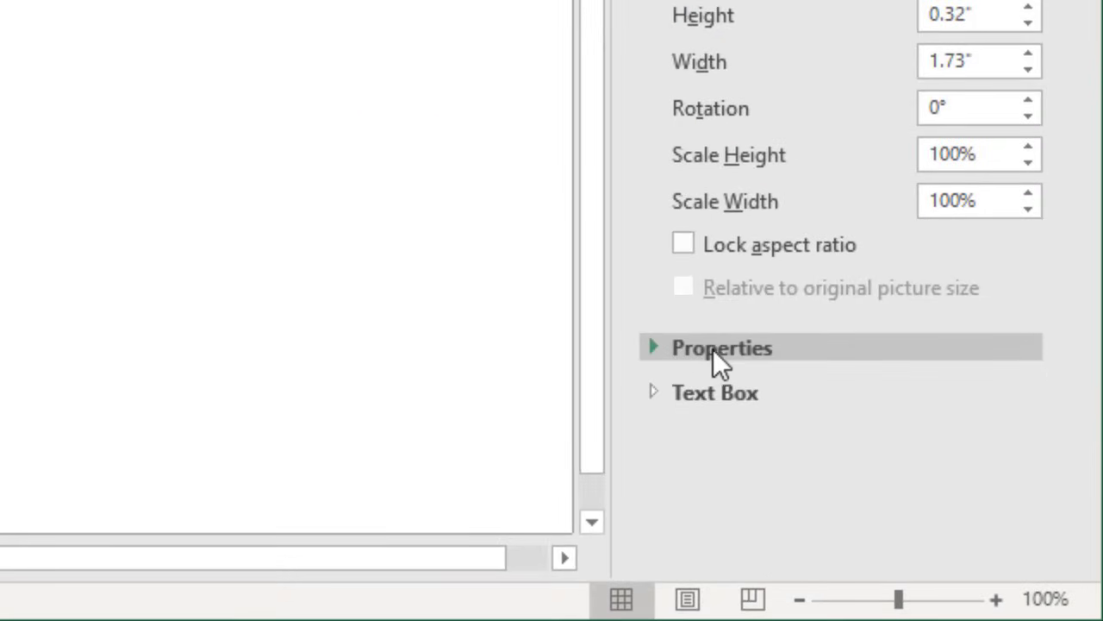
left_click(713, 348)
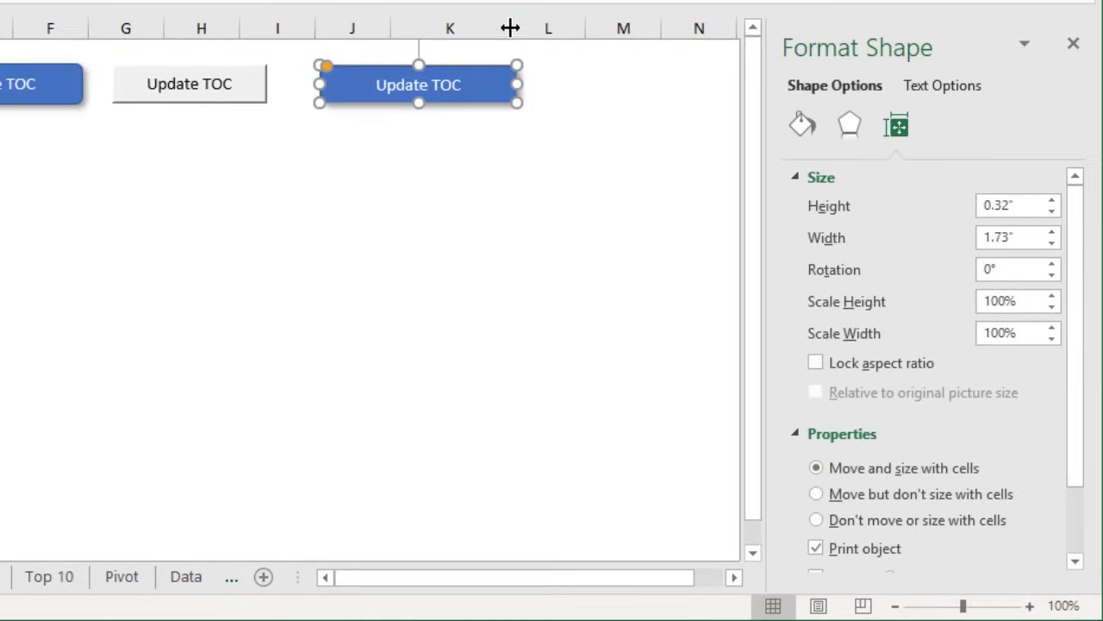
- Test the Move and size with cells setting by narrowing column K and inserting a column at column I
left_click_drag(510, 29, 485, 27)
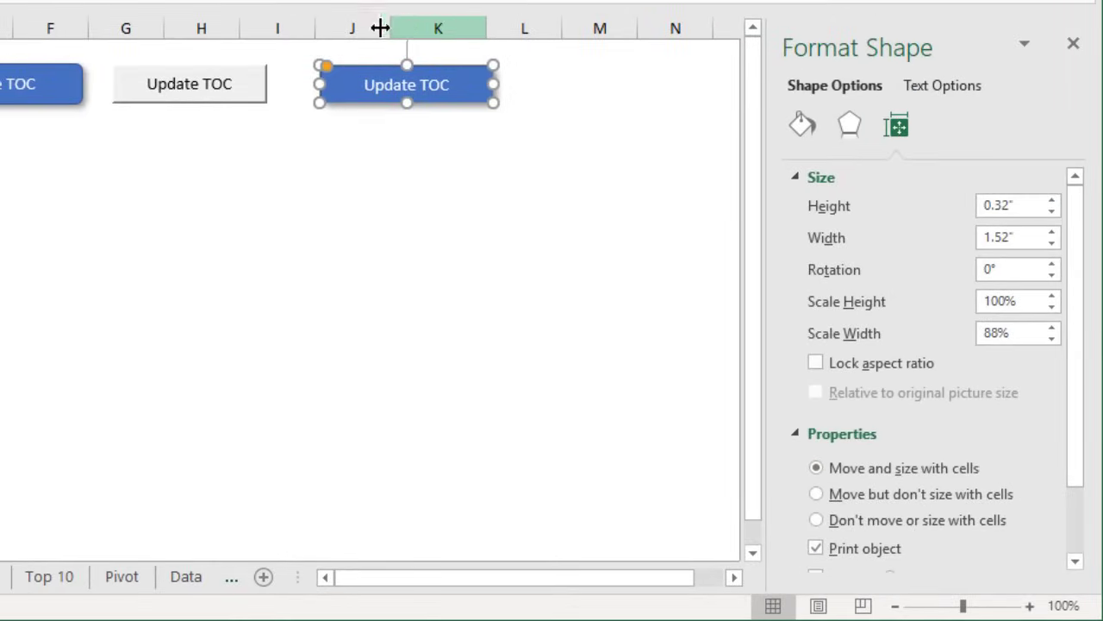
left_click(295, 28)
key("ctrl+shift+plus")
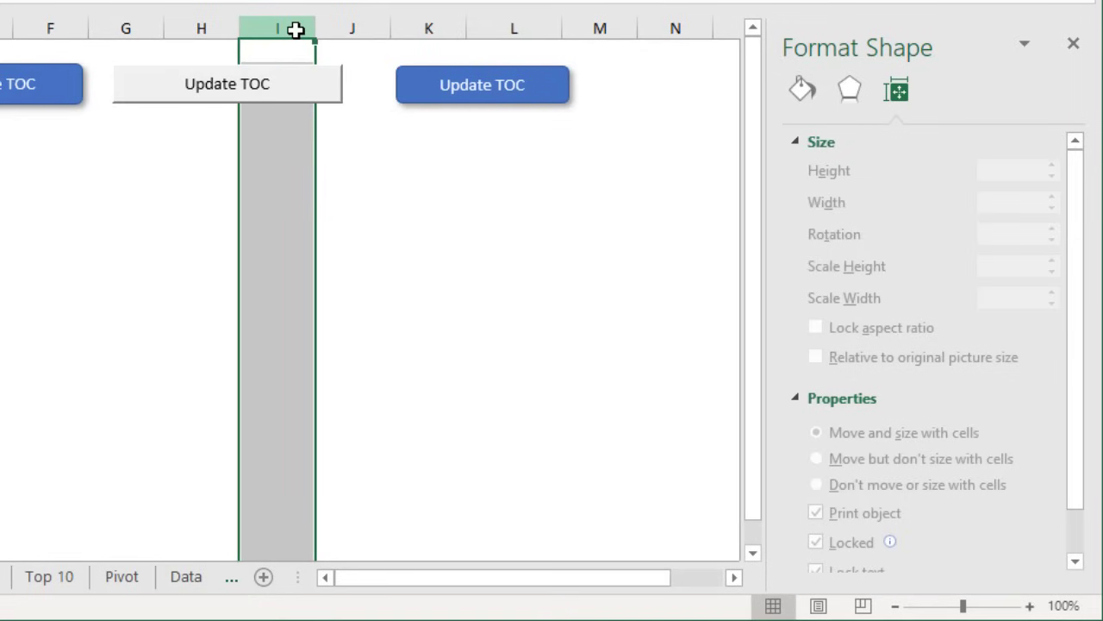
- Set the new shape to Move but don't size with cells, and test it by narrowing column L and inserting a column at J
left_click(446, 74)
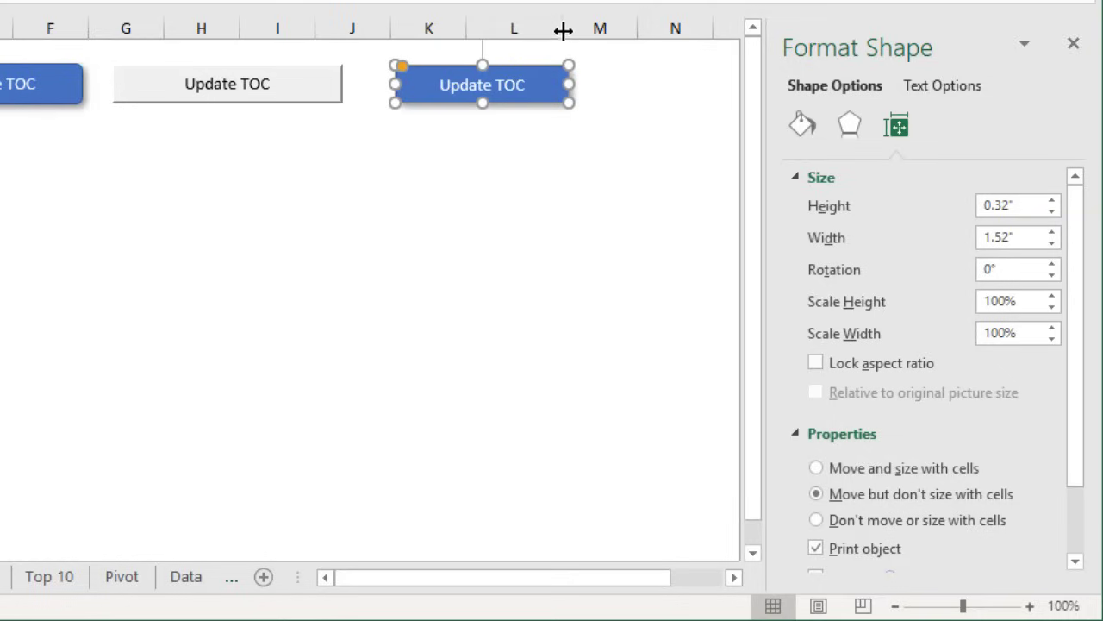
mouse_move(561, 28)
left_mouse_down()
mouse_move(532, 27)
mouse_move(552, 26)
left_mouse_up()
left_click(366, 25)
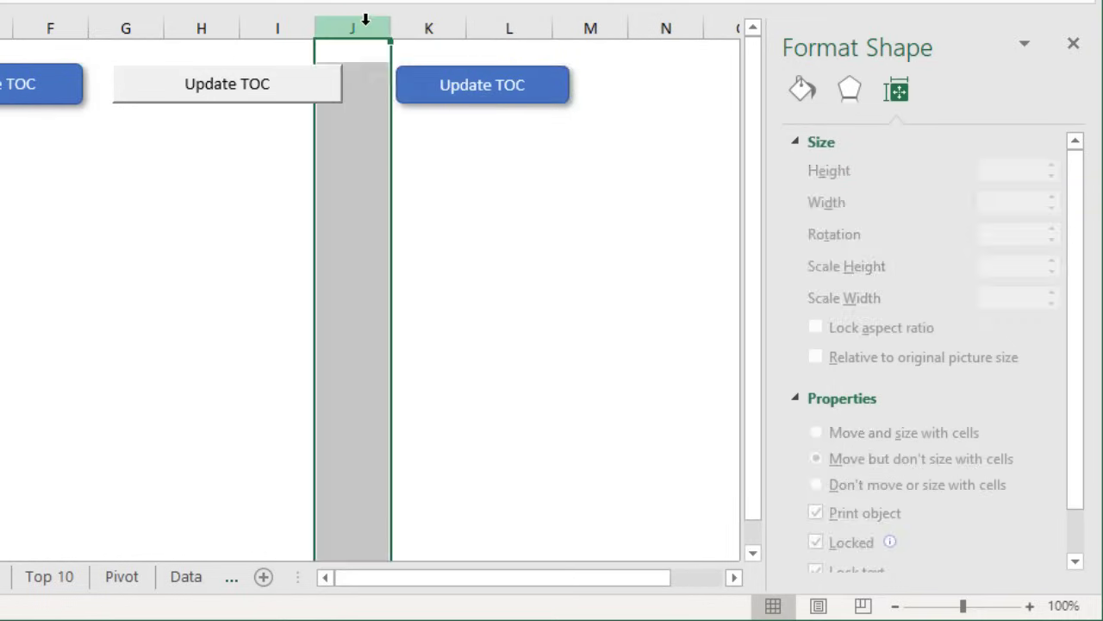
right_click(366, 26)
left_click(413, 186)
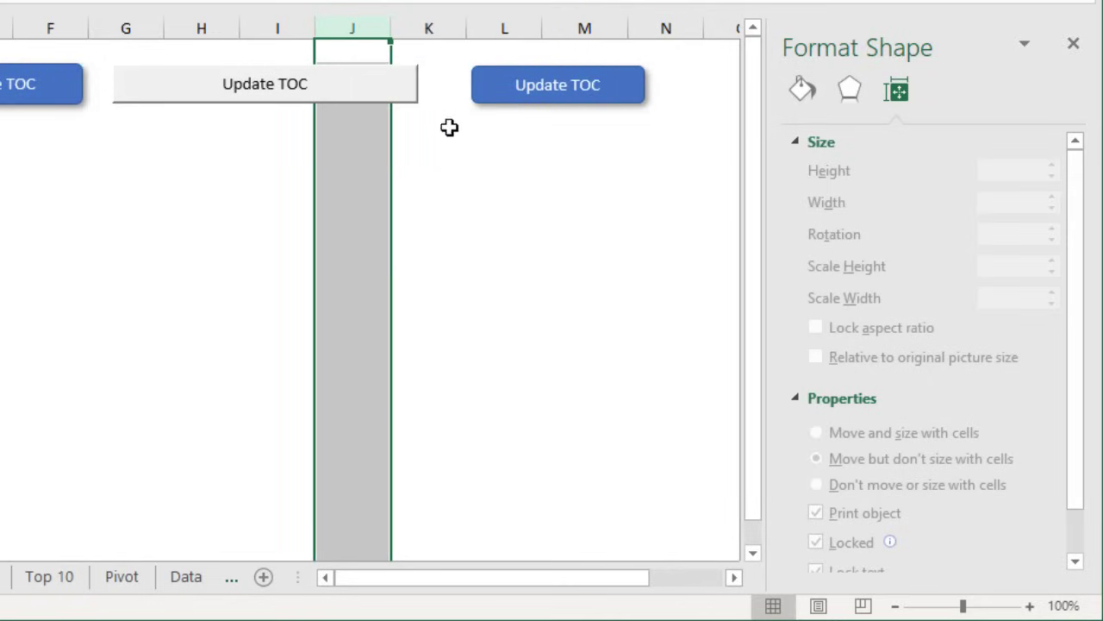
- Set the new shape to Don't move or size with cells, and test it by inserting a column at K and narrowing column L
left_click(492, 86, "ctrl")
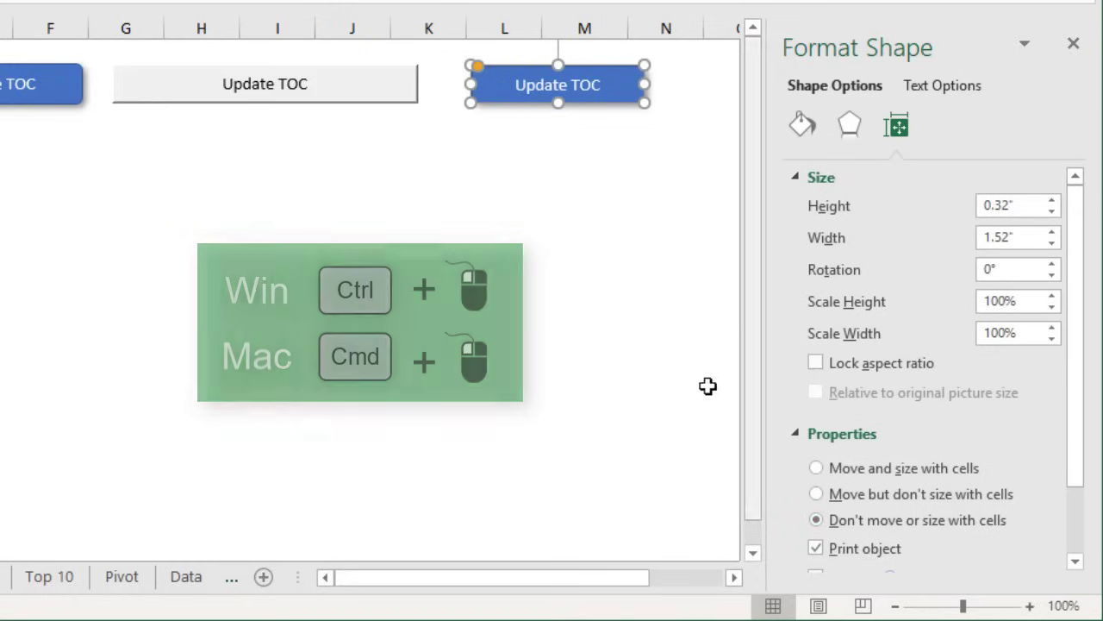
left_click(446, 27)
key("ctrl+shift+plus")
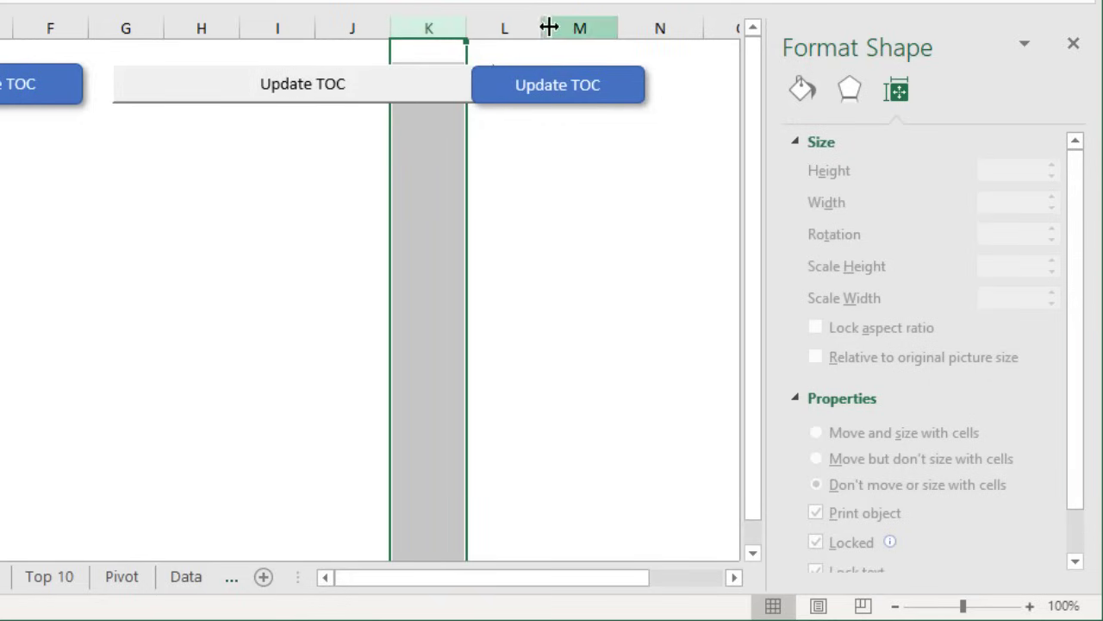
mouse_move(543, 27)
left_mouse_down()
mouse_move(597, 27)
mouse_move(535, 24)
left_mouse_up()
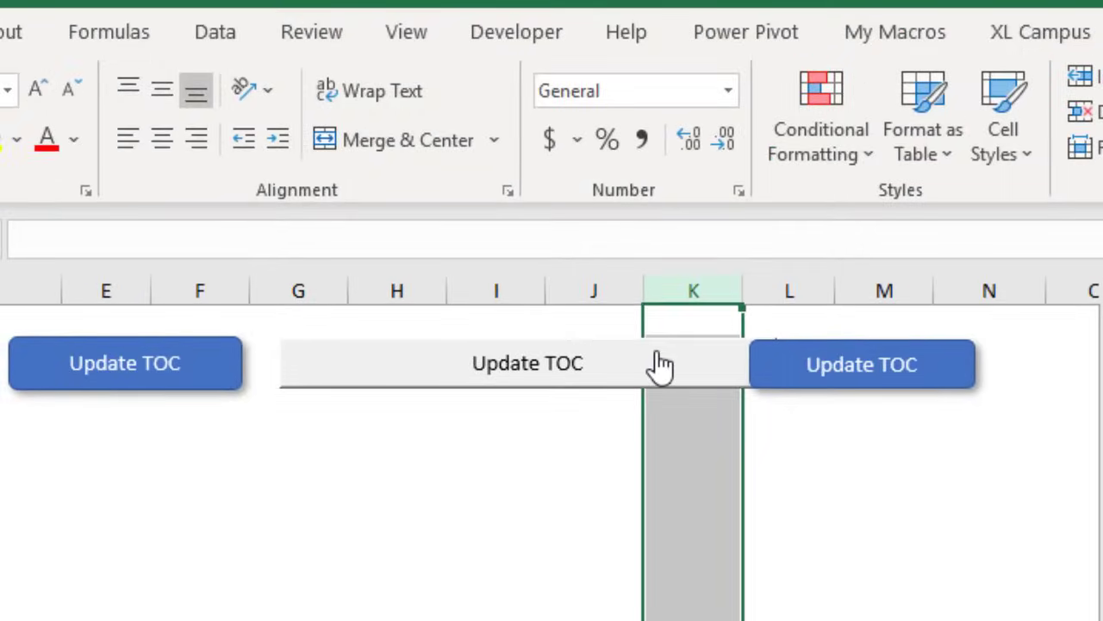
- Move the stretched grey Update TOC button down below the row of blue shapes and select it
left_click(402, 76)
left_click_drag(643, 347, 615, 414)
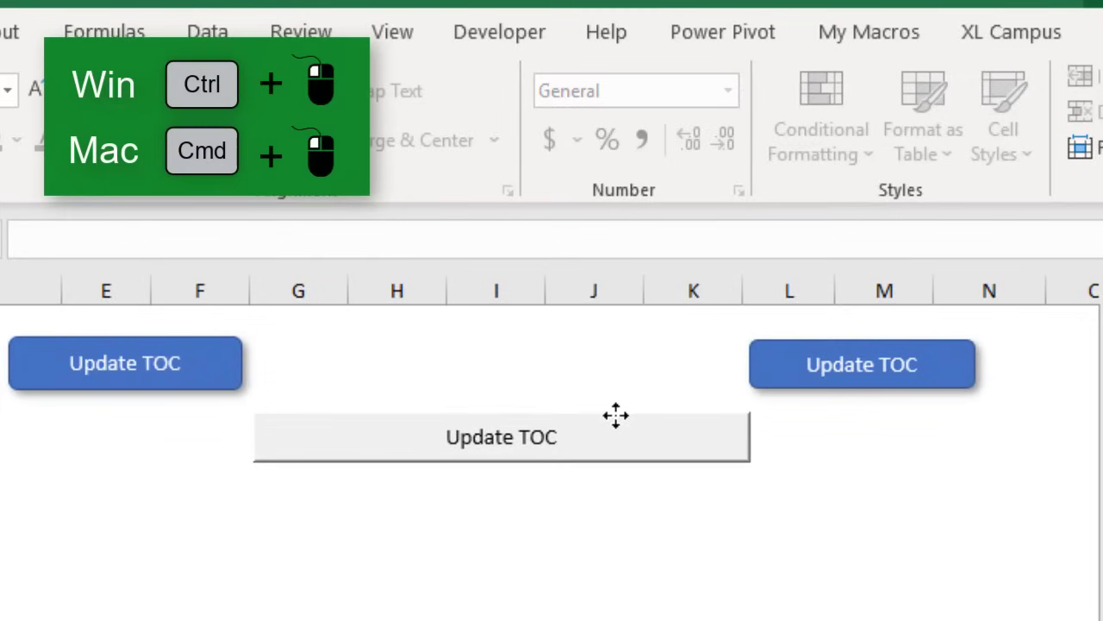
left_click(615, 414, "ctrl")
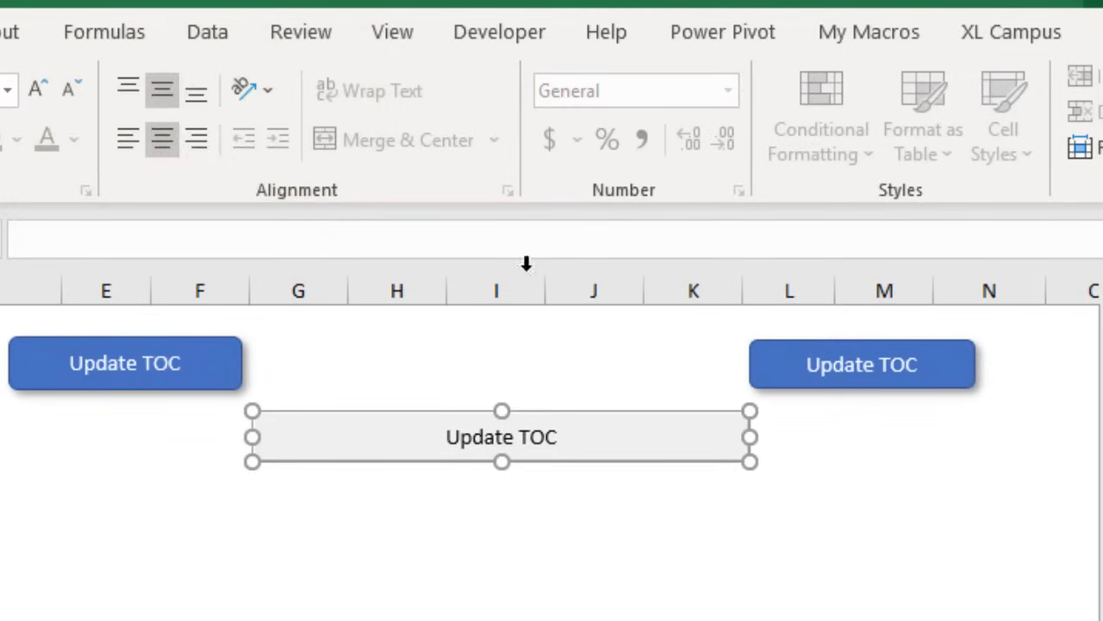
- Insert a form-control button about 1.9" wide and 0.3" tall below the grey Update TOC button and assign the TOC_List macro to it
left_click(493, 36)
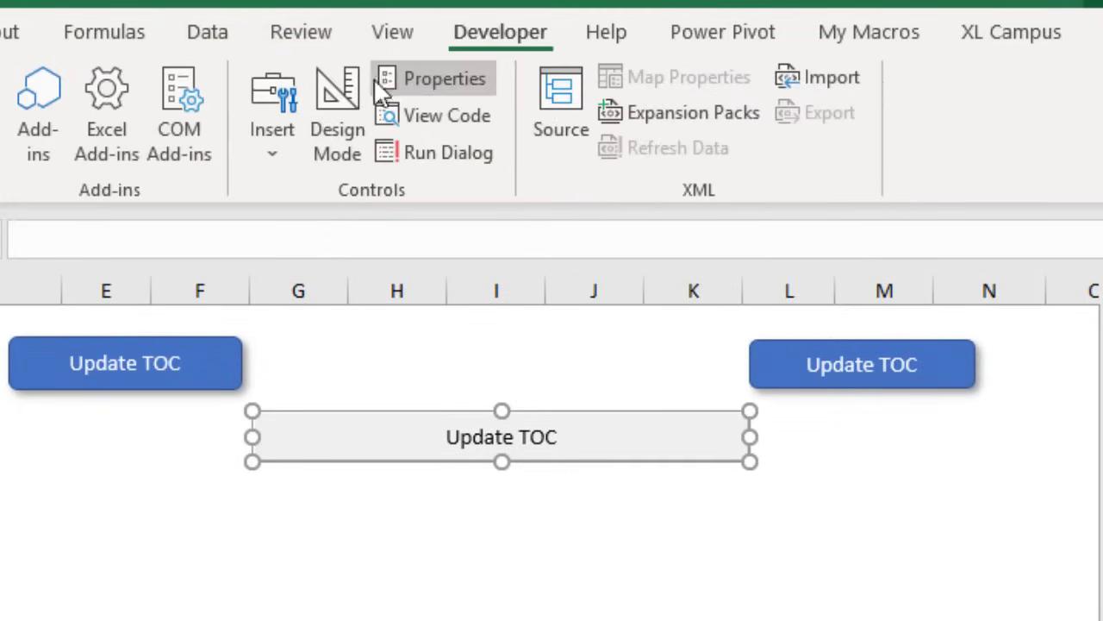
left_click(271, 117)
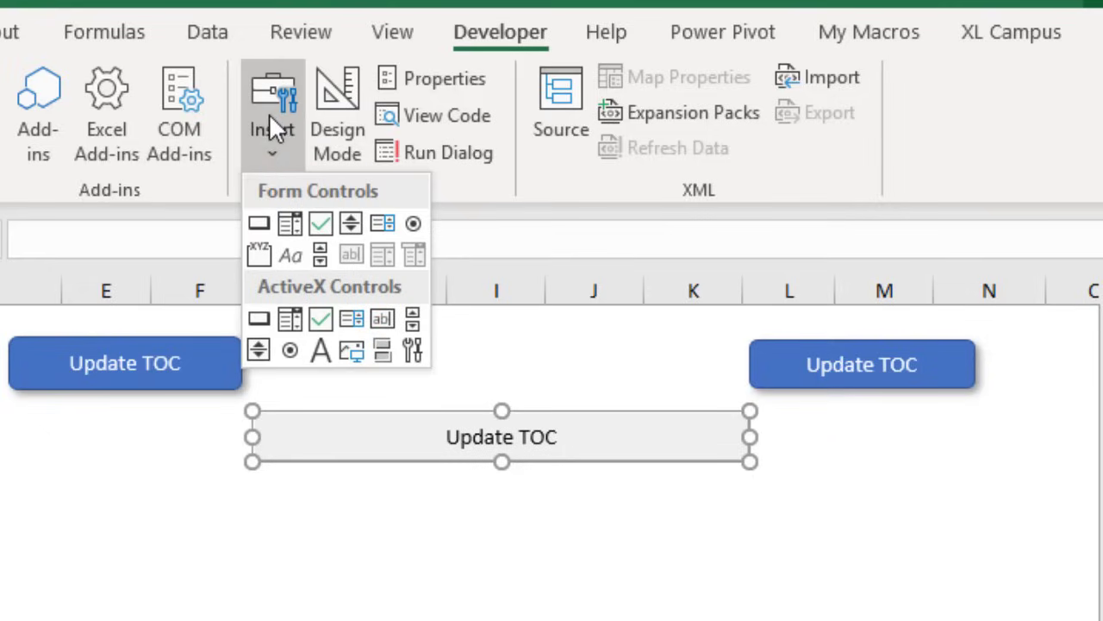
left_click(259, 223)
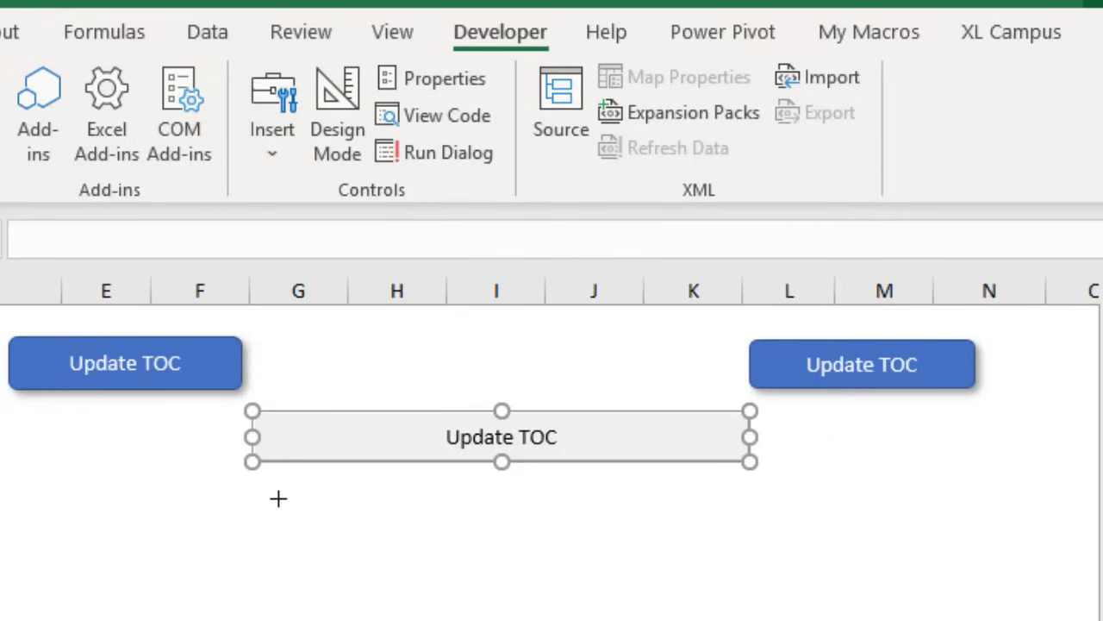
mouse_move(278, 498)
left_mouse_down()
mouse_move(557, 554)
mouse_move(560, 540)
left_mouse_up()
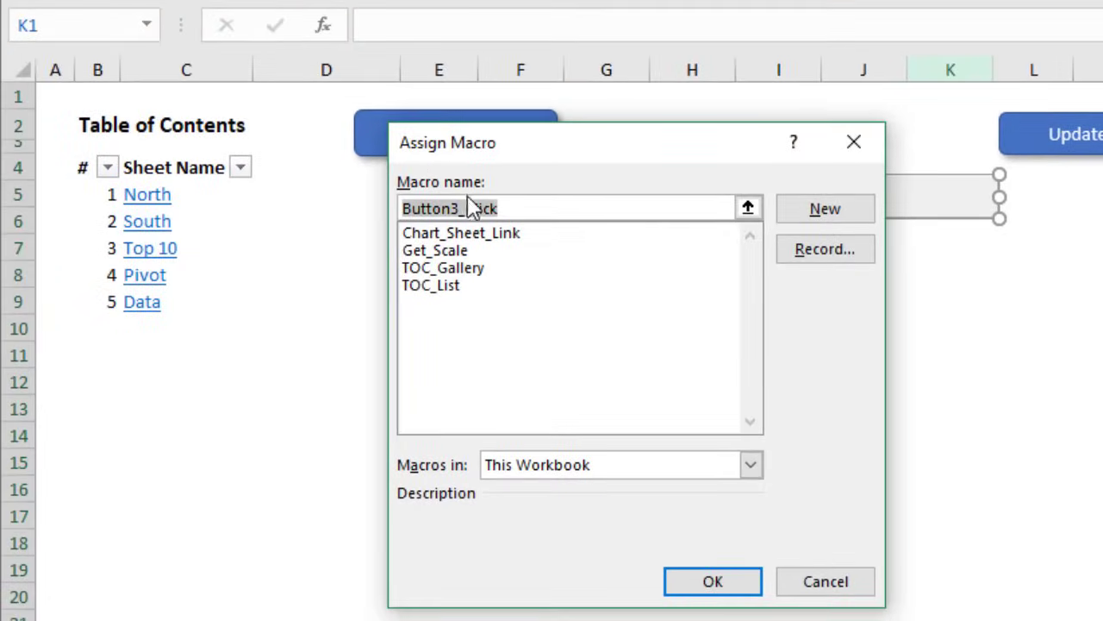
left_click(447, 287)
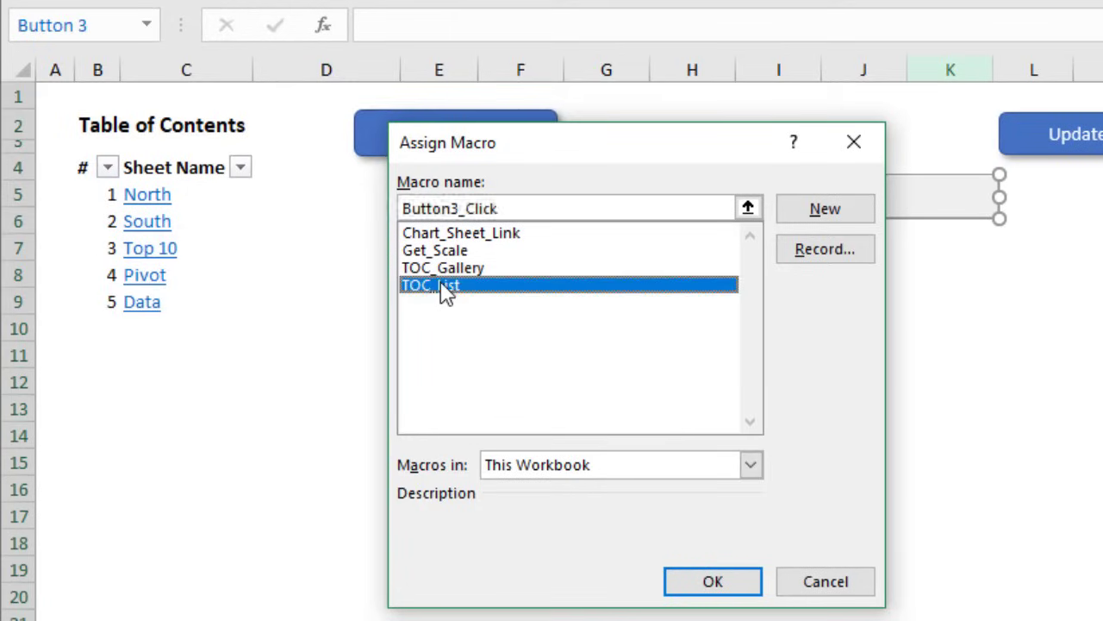
left_click(690, 584)
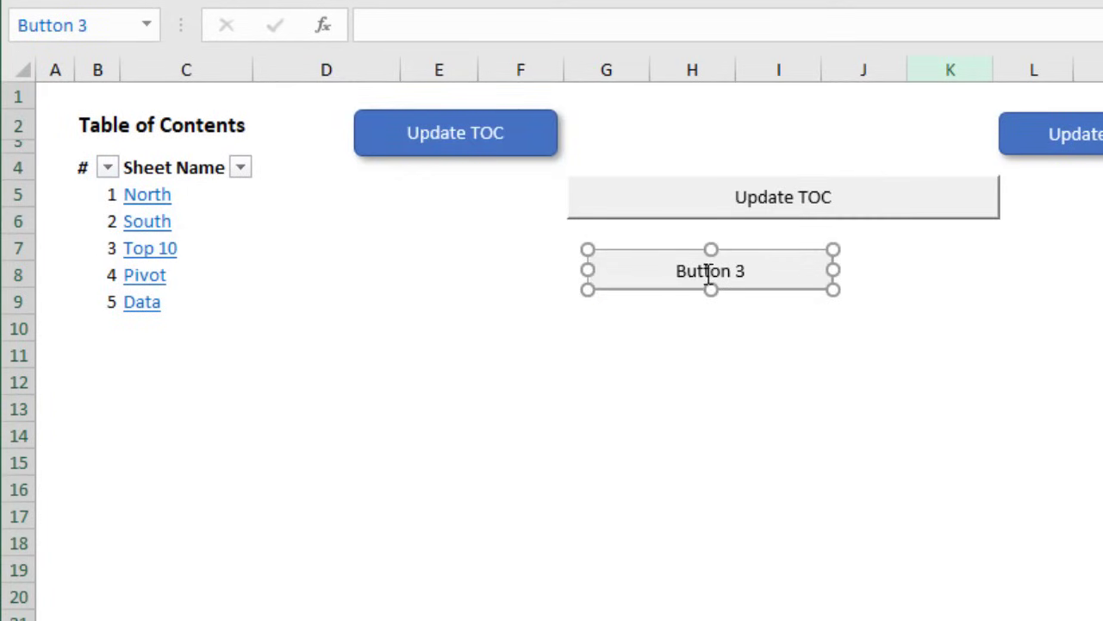
- Open the new button's label for text editing and deselect the button
right_click(705, 263)
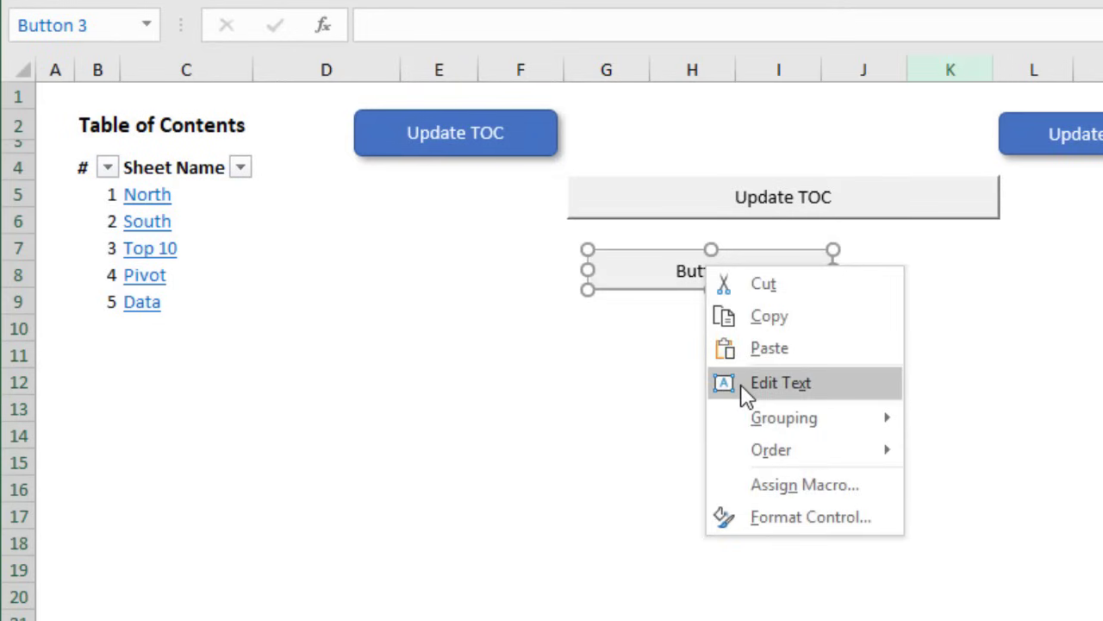
left_click(740, 384)
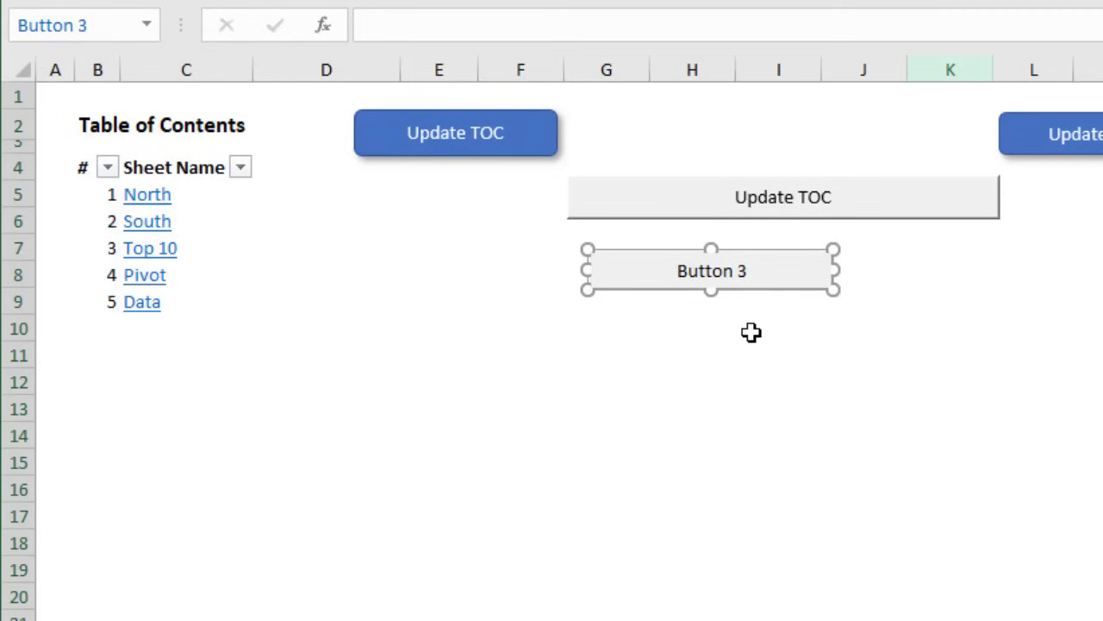
left_click(751, 332)
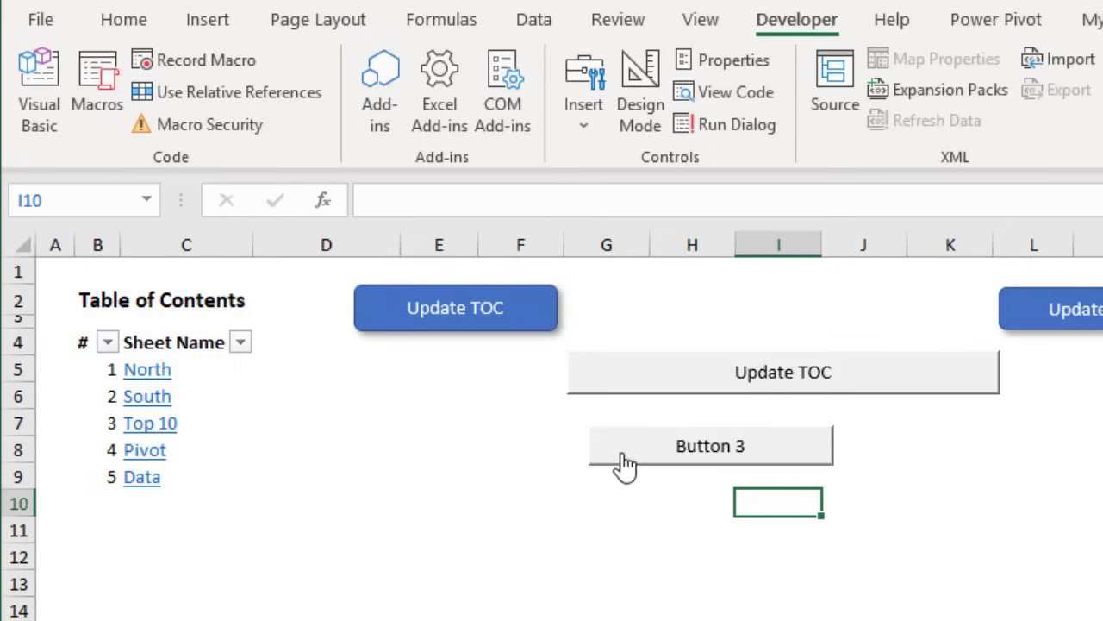
- Test the new form-control button by running its assigned macro and dismiss the message
left_click(653, 450)
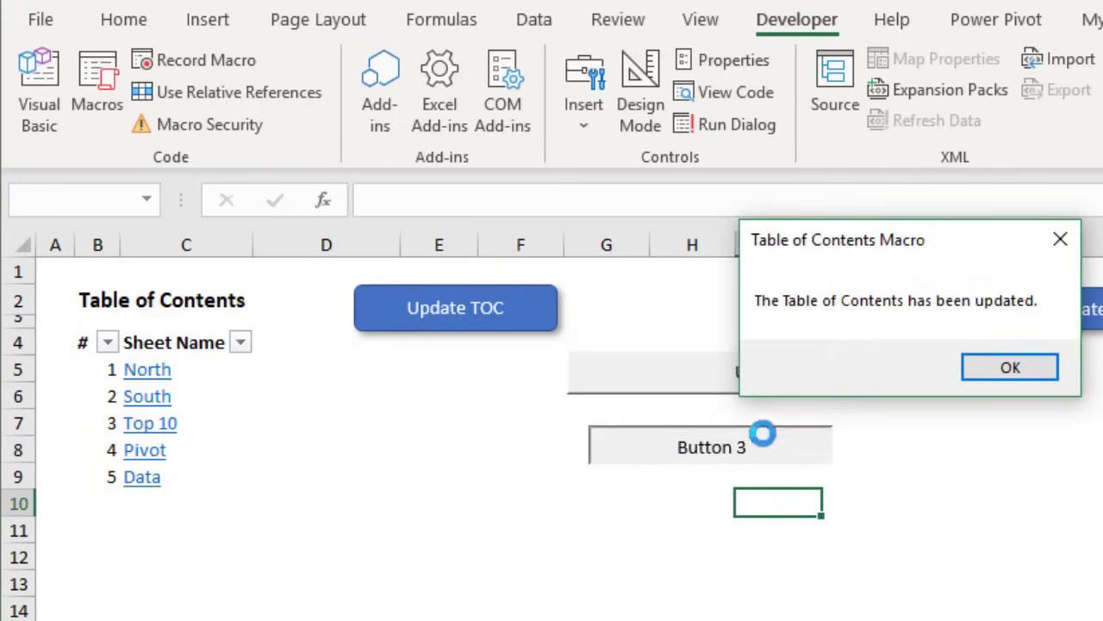
left_click(1009, 372)
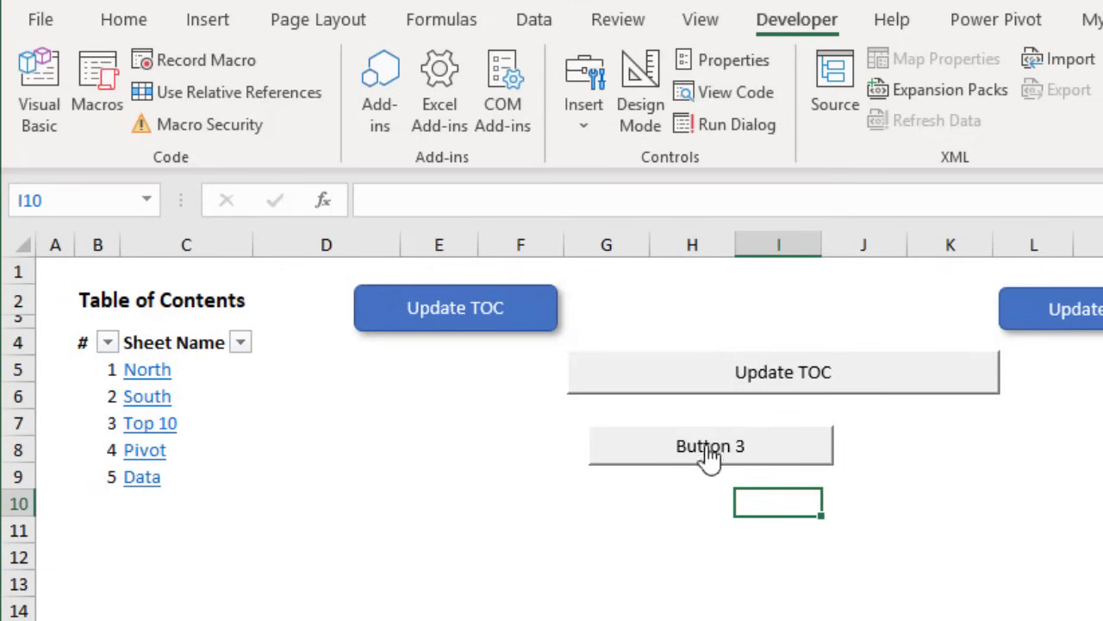
- View the font options in the new button's Format Control settings and close the dialog
right_click(678, 440)
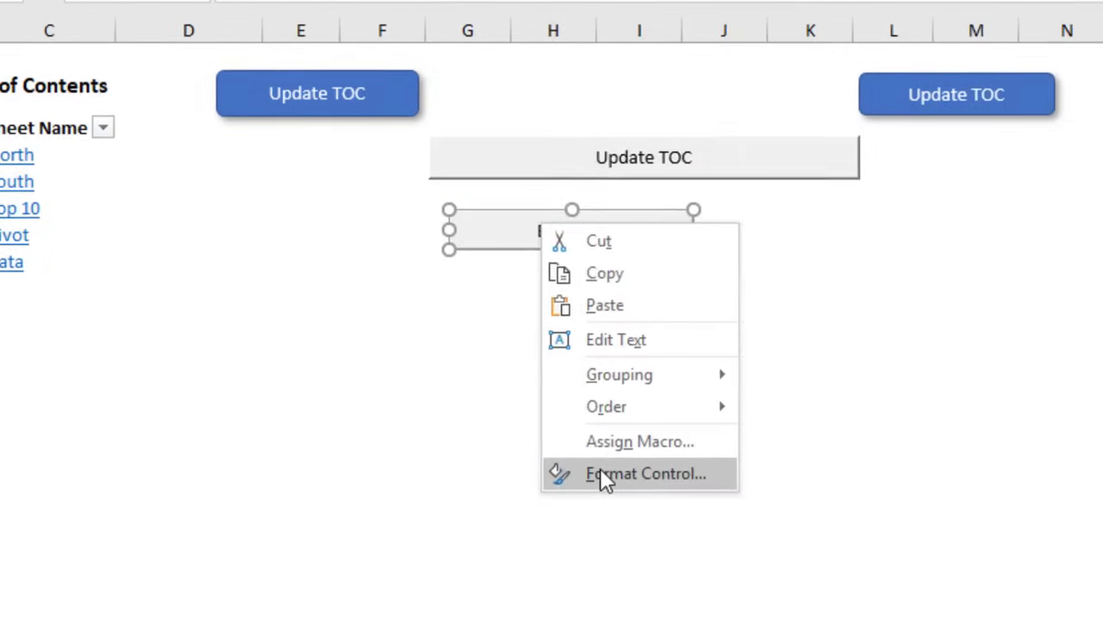
left_click(739, 620)
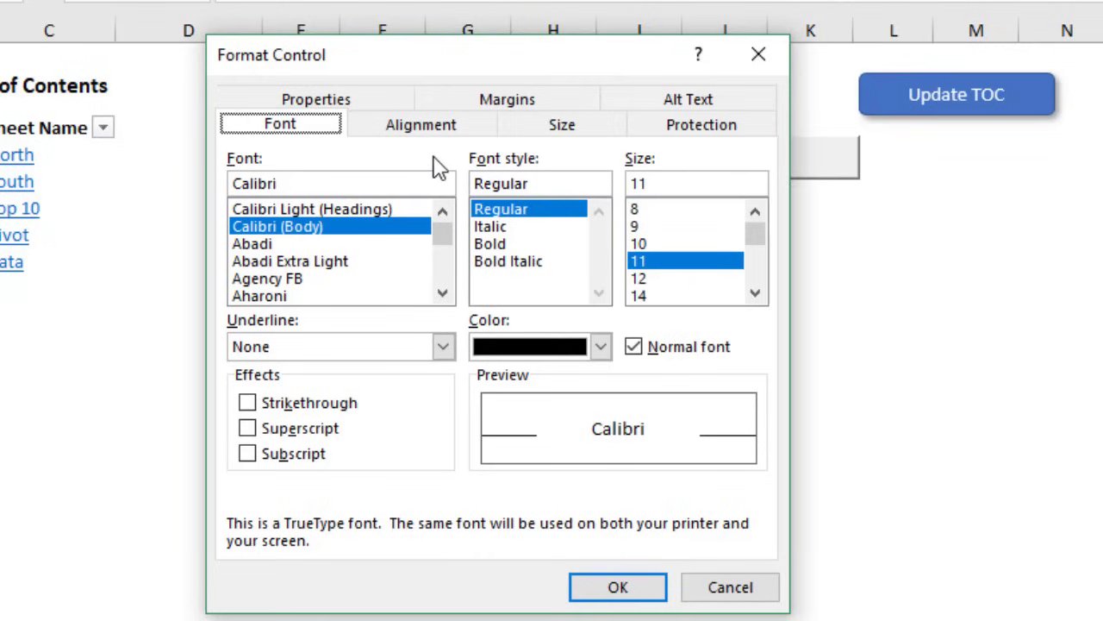
left_click(751, 58)
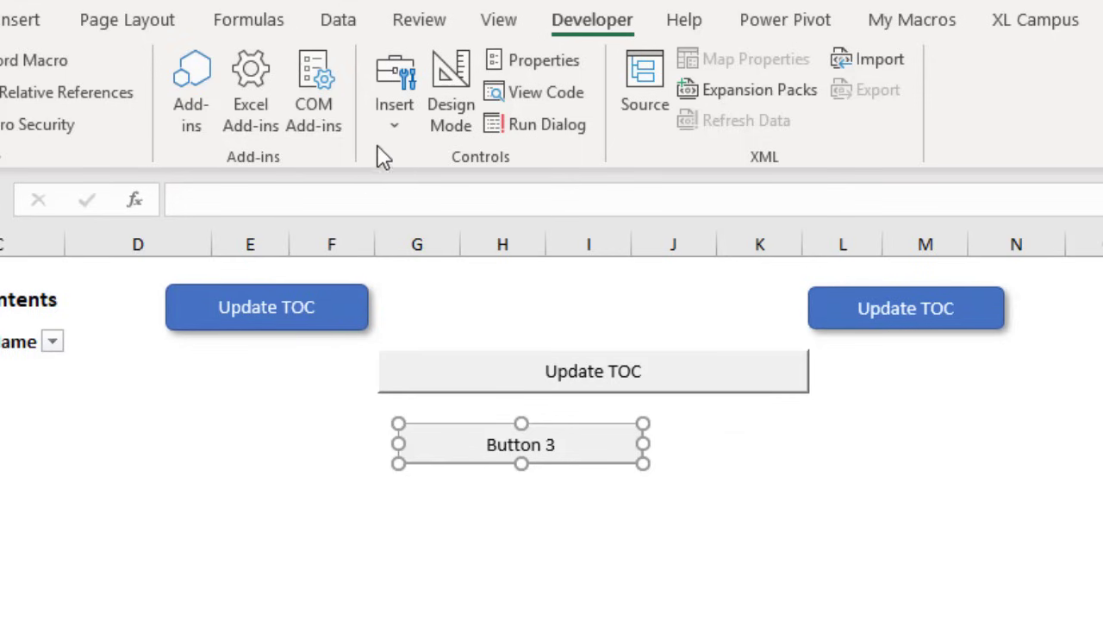
- Look over the insertable form and ActiveX controls and the custom My Macros commands
left_click(390, 120)
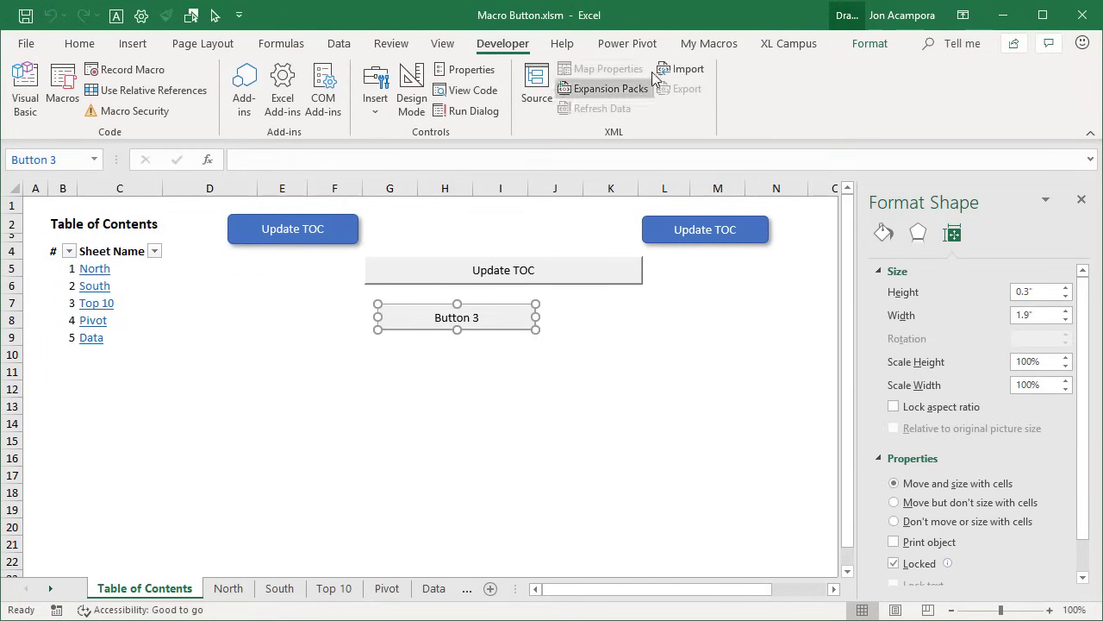
left_click(700, 45)
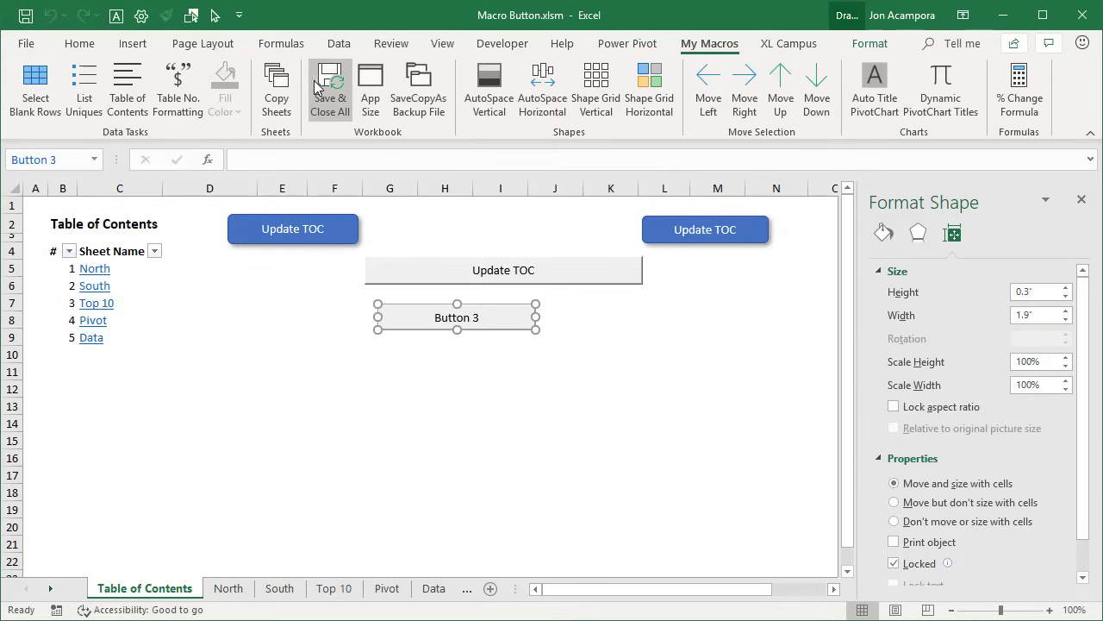